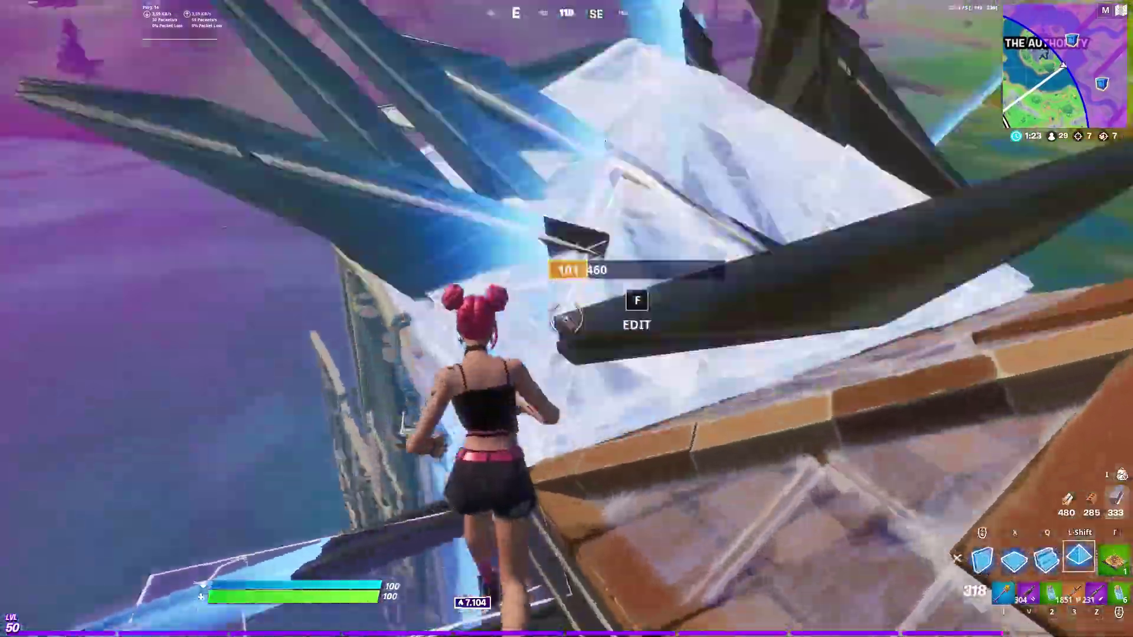
pyautogui.press('v')
pyautogui.click(567, 319)
pyautogui.press('1')
pyautogui.click(567, 319)
pyautogui.press('q')
pyautogui.click(566, 319)
pyautogui.press('v')
pyautogui.click(566, 318)
pyautogui.press('3')
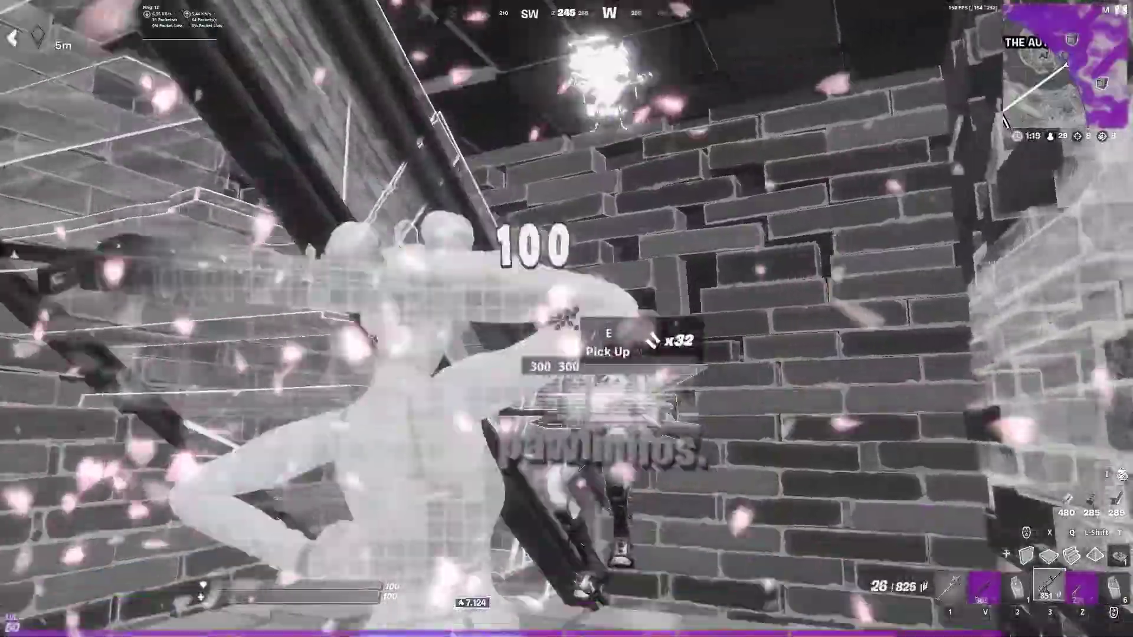
pyautogui.press('r')
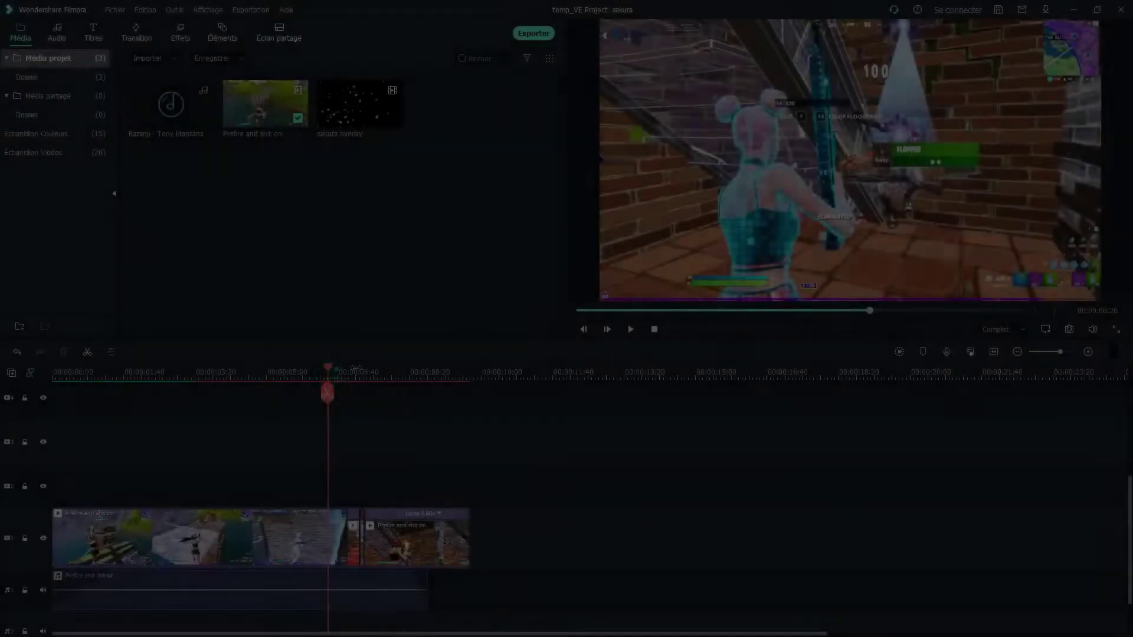
# - Search the effects for "car" and place Carré flou on the second video track above the slow-motion clip's start
pyautogui.scroll(3, 388, 367)
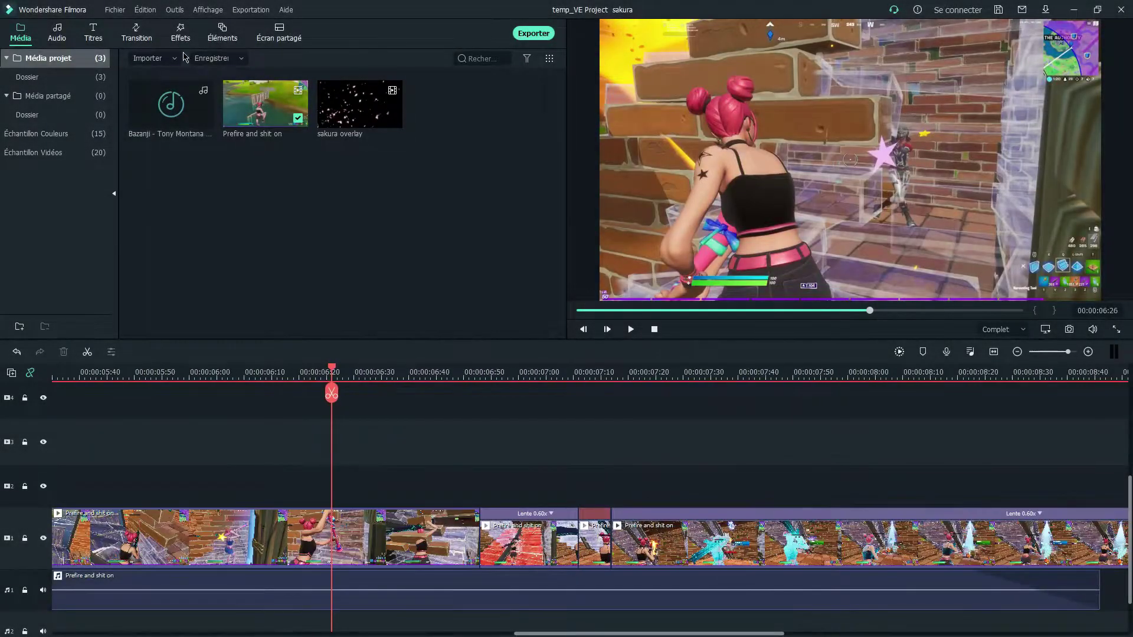
pyautogui.click(180, 32)
pyautogui.click(496, 59)
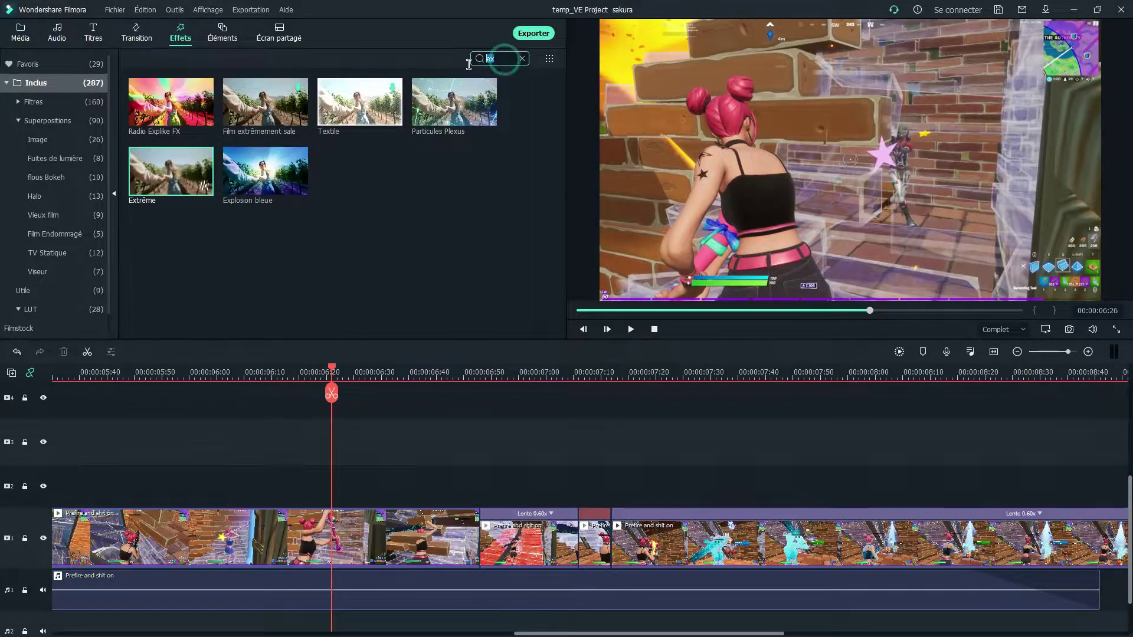
pyautogui.press('BackSpace')
pyautogui.write('ca')
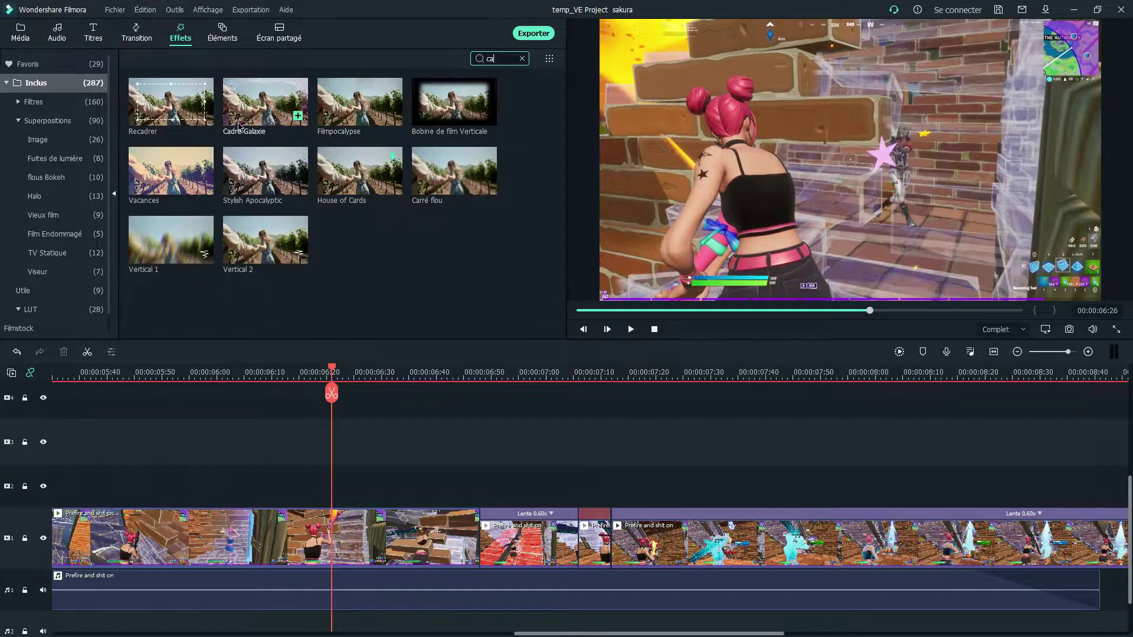
pyautogui.write('r')
pyautogui.moveTo(248, 116); pyautogui.dragTo(614, 484)
# - Trim the Carré flou effect to about 30 frames by splitting it and deleting the remainder
pyautogui.click(459, 371)
pyautogui.moveTo(441, 367); pyautogui.dragTo(497, 367)
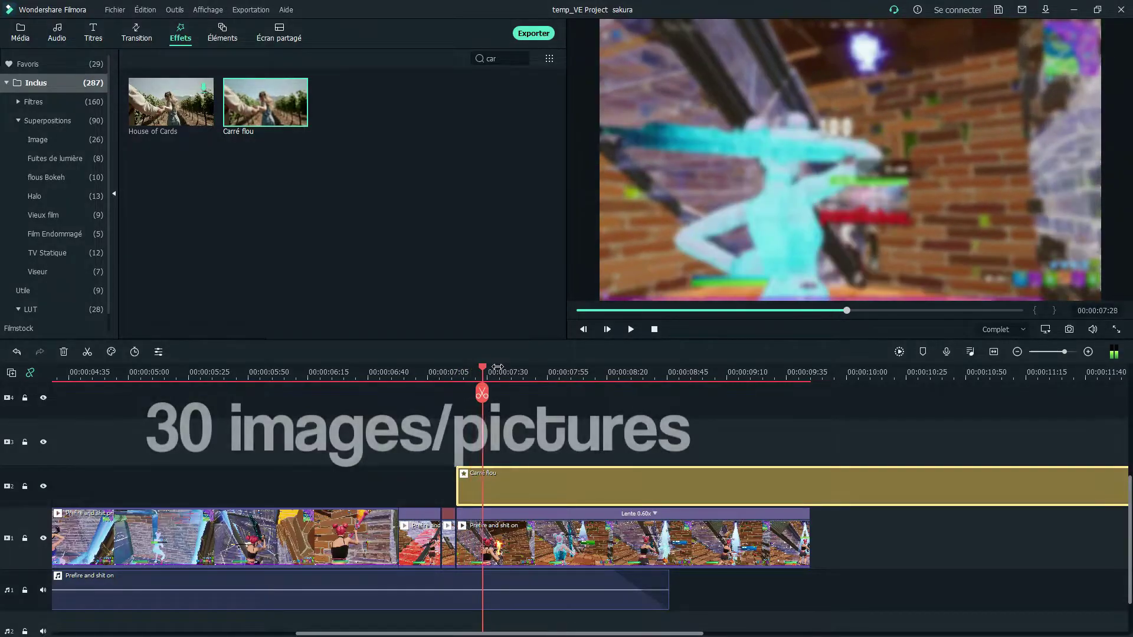
pyautogui.press('Right')
pyautogui.press('Right')
pyautogui.press('Right')
pyautogui.press('Right')
pyautogui.press('Right')
pyautogui.press('Right')
pyautogui.press('Right')
pyautogui.press('Right')
pyautogui.press('Right')
pyautogui.press('Right')
pyautogui.press('Right')
pyautogui.press('Right')
pyautogui.press('Right')
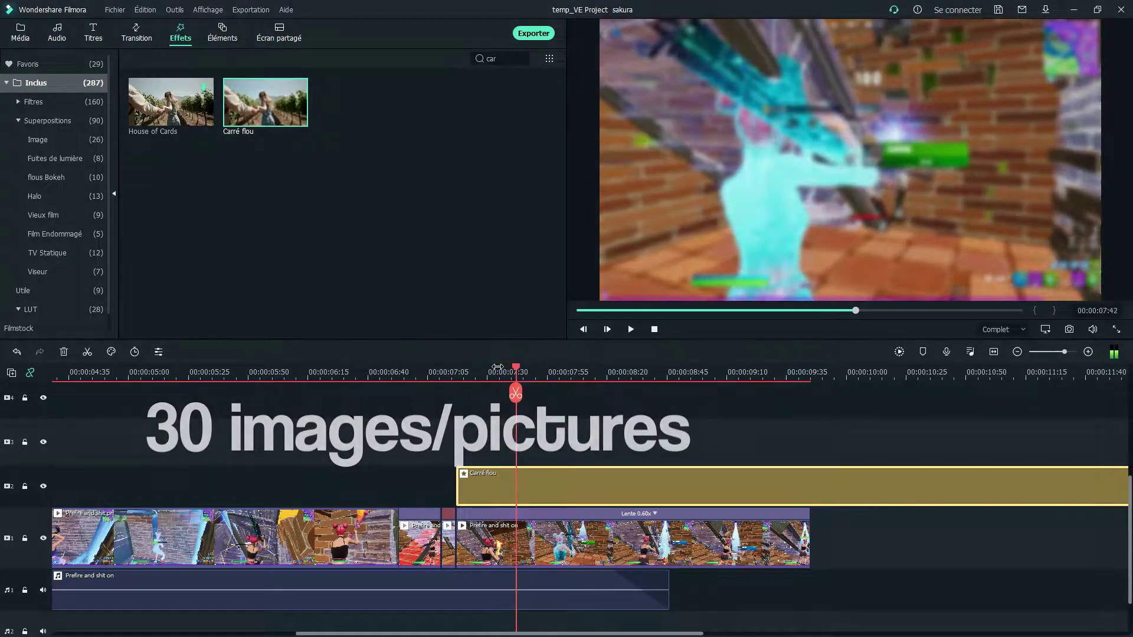
pyautogui.click(513, 393)
pyautogui.press('Delete')
# - Split the Carré flou effect at 00:00:07:24
pyautogui.click(475, 373)
pyautogui.moveTo(475, 372); pyautogui.dragTo(491, 372)
pyautogui.press('Right')
pyautogui.press('Right')
pyautogui.press('Right')
pyautogui.press('Right')
pyautogui.press('Right')
pyautogui.press('Right')
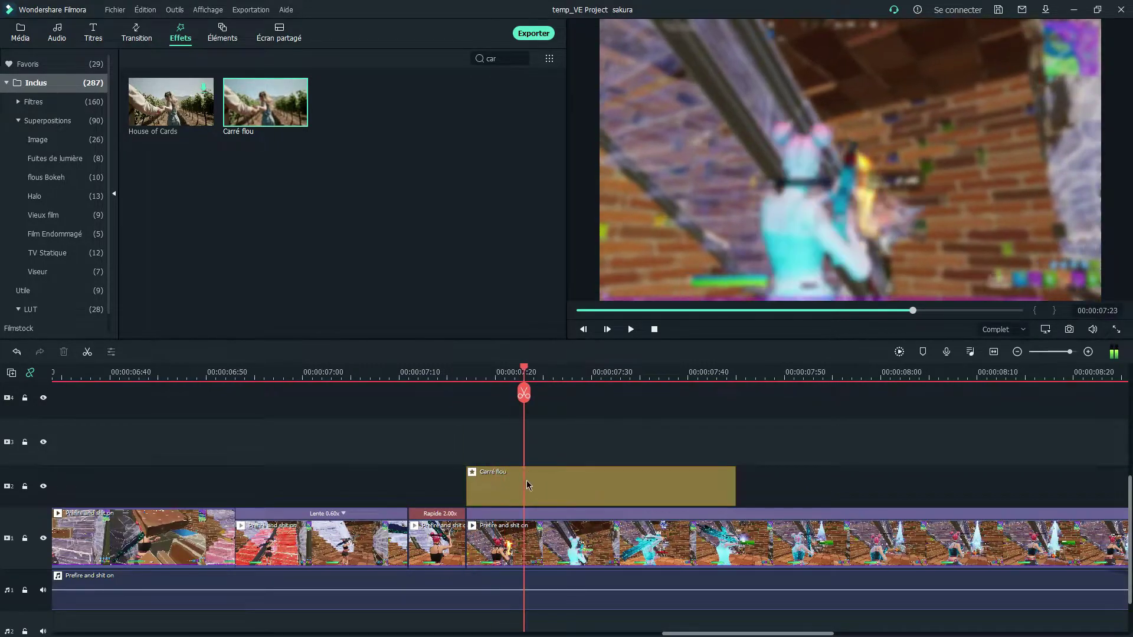
pyautogui.click(535, 484)
pyautogui.click(533, 393)
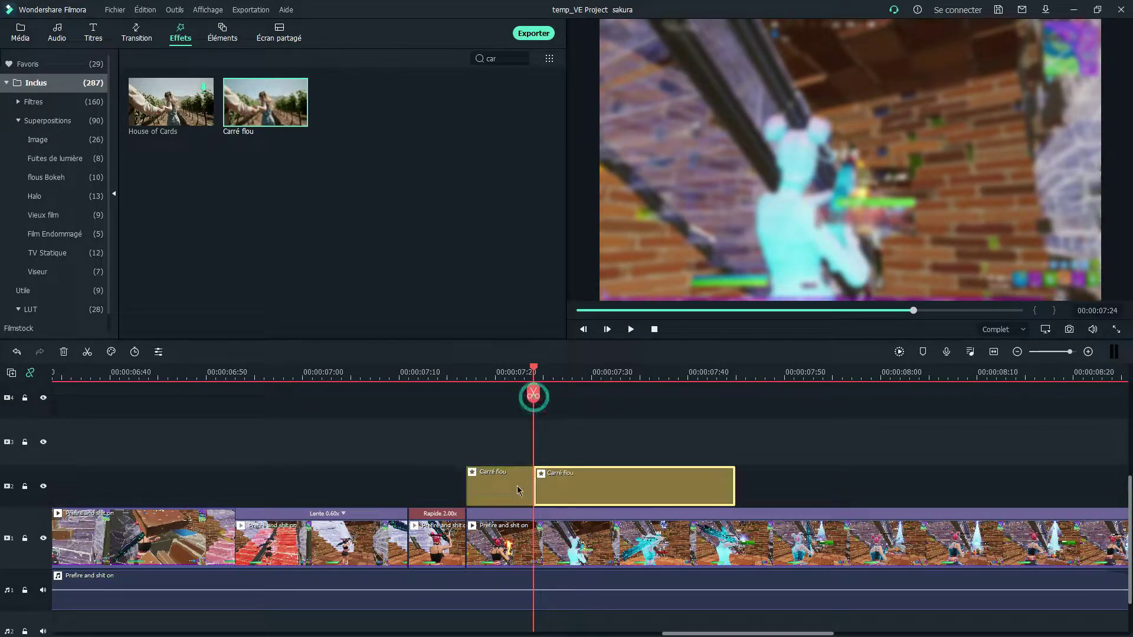
# - Split the Carré flou effect again at 00:00:07:27 and lower the Alpha of the short second segment
pyautogui.doubleClick(518, 489)
pyautogui.click(386, 188)
pyautogui.click(540, 472)
pyautogui.moveTo(525, 372); pyautogui.dragTo(556, 372)
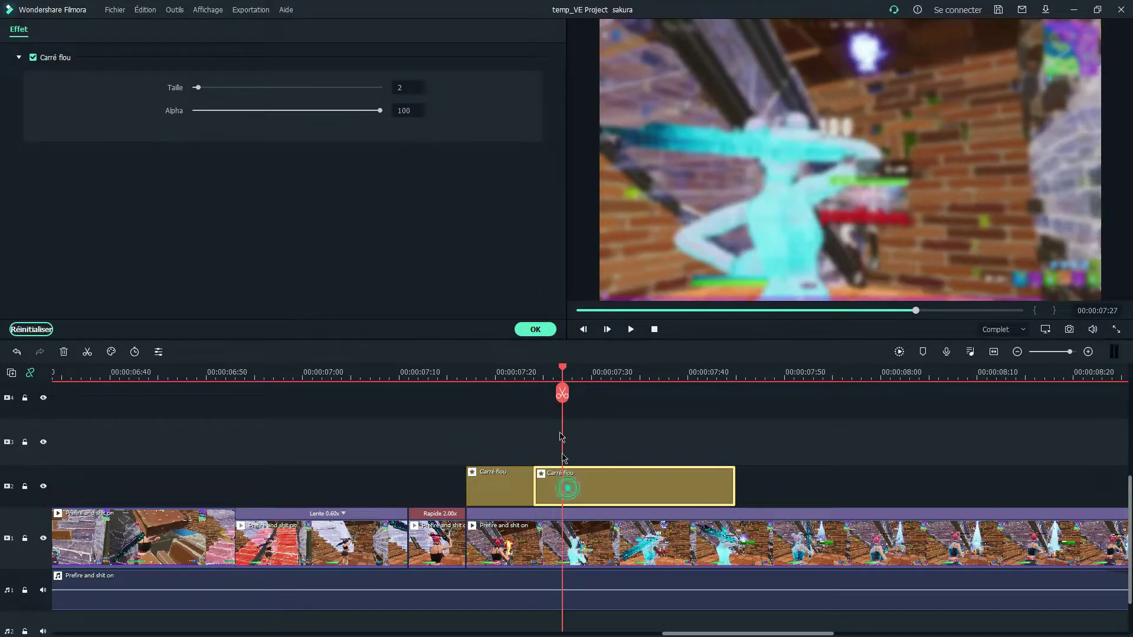
pyautogui.click(561, 393)
pyautogui.doubleClick(550, 487)
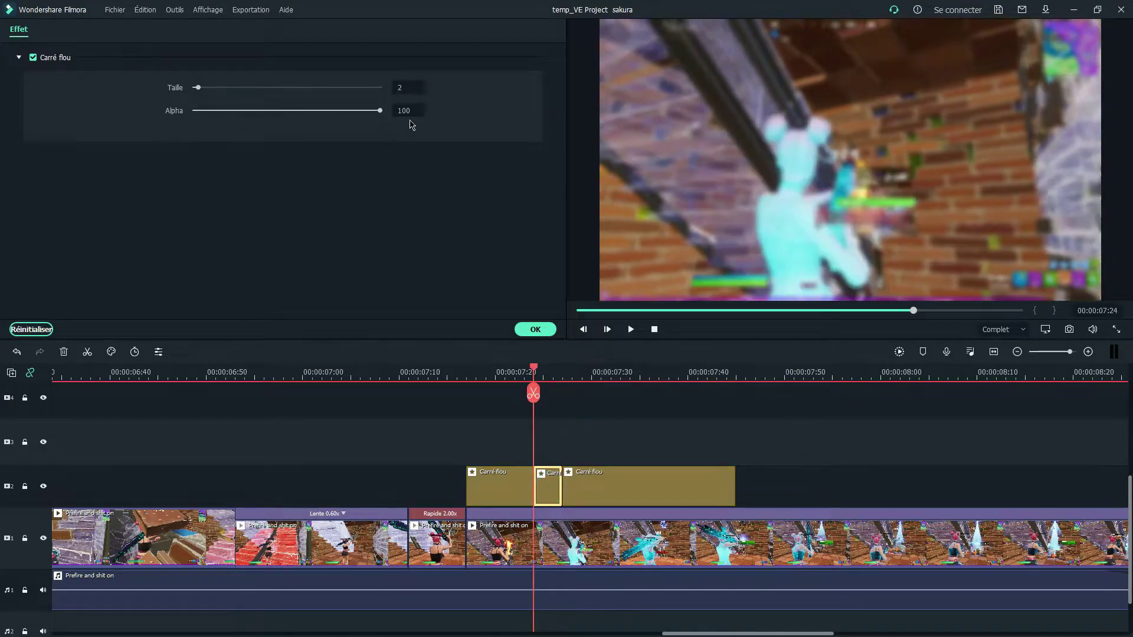
pyautogui.click(491, 495)
pyautogui.click(595, 491)
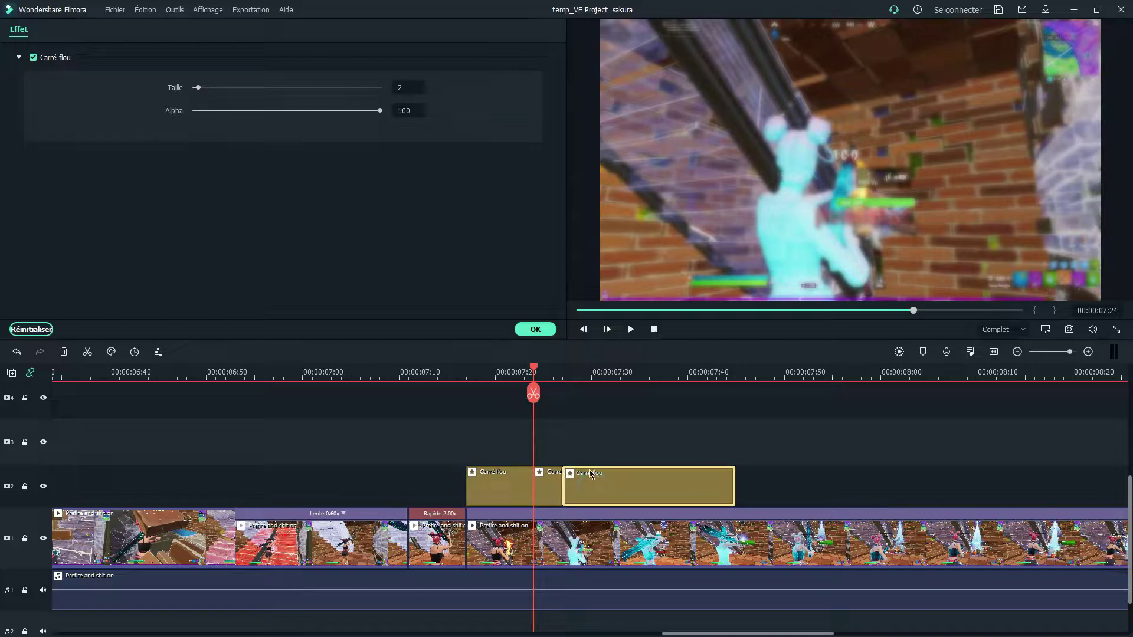
# - Split the rest of the Carré flou effect every three frames from 00:00:07:30 to 00:00:07:42
pyautogui.press('Right')
pyautogui.press('Right')
pyautogui.press('Right')
pyautogui.press('Right')
pyautogui.press('Right')
pyautogui.press('Right')
pyautogui.hotkey('ctrl', 'b')
pyautogui.press('Right')
pyautogui.press('Right')
pyautogui.press('Right')
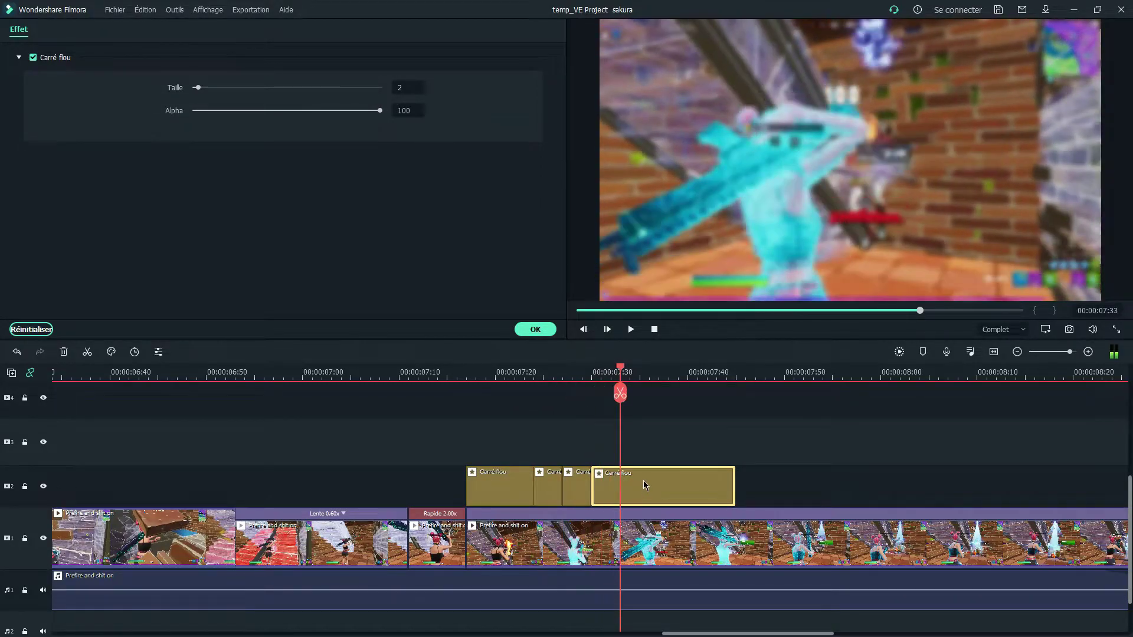
pyautogui.click(619, 395)
pyautogui.press('Right')
pyautogui.press('Right')
pyautogui.press('Right')
pyautogui.click(648, 395)
pyautogui.press('Right')
pyautogui.press('Right')
pyautogui.press('Right')
pyautogui.hotkey('ctrl', 'b')
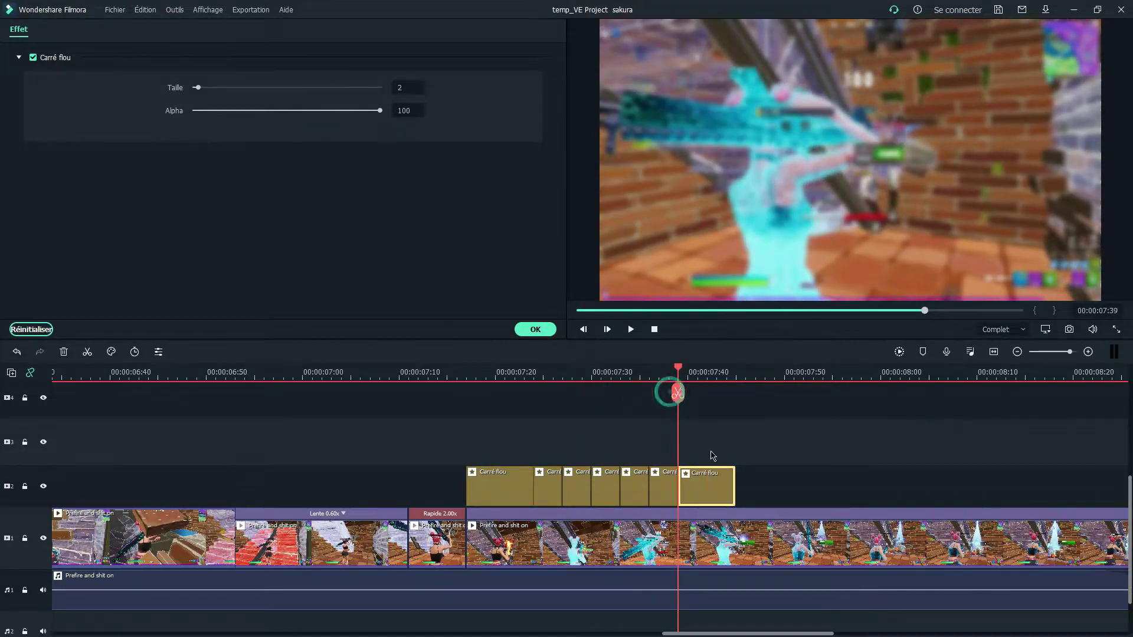
pyautogui.press('Right')
pyautogui.press('Right')
pyautogui.press('Right')
pyautogui.click(707, 393)
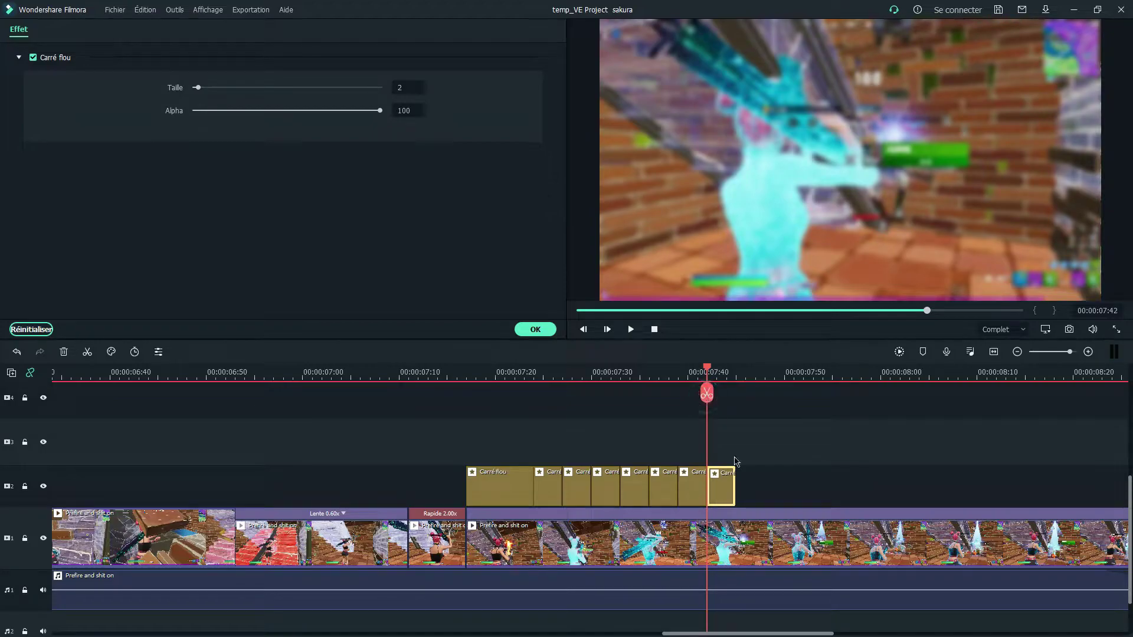
# - Lower the Alpha of the third and fourth Carré flou segments and set the fifth segment's Alpha to 50
pyautogui.click(579, 479)
pyautogui.click(408, 111)
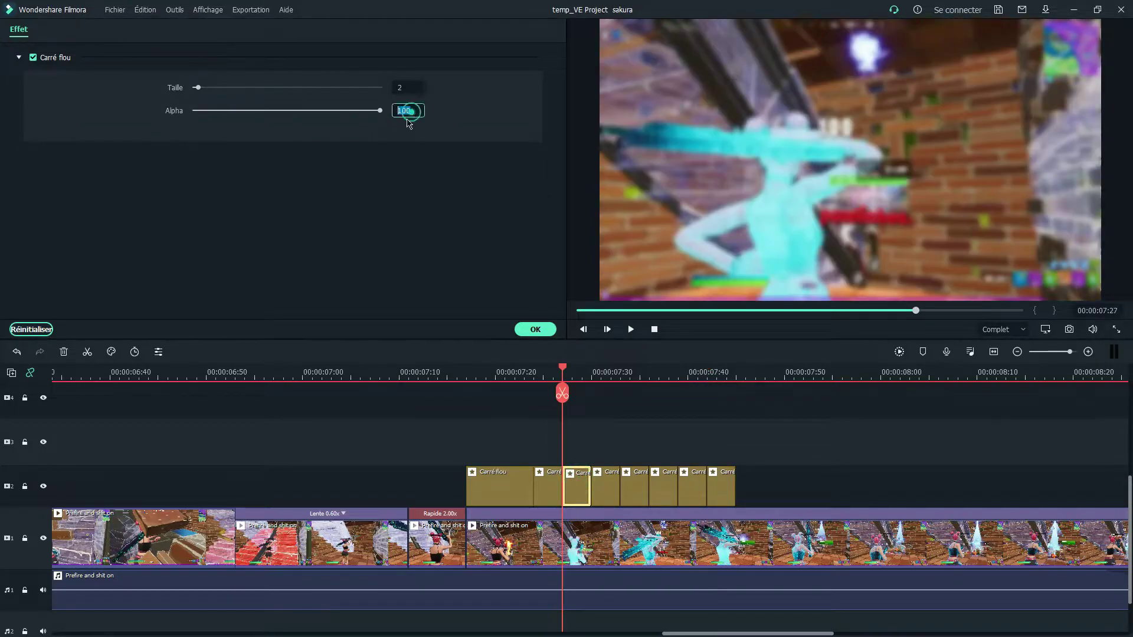
pyautogui.click(607, 477)
pyautogui.click(398, 108)
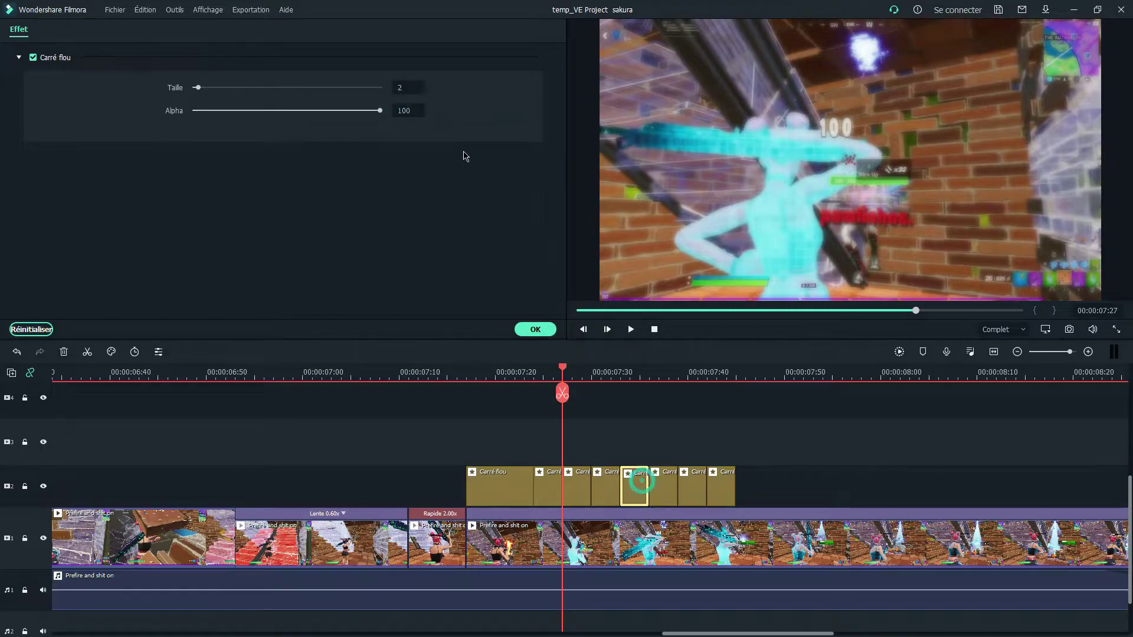
pyautogui.write('50')
pyautogui.click(406, 181)
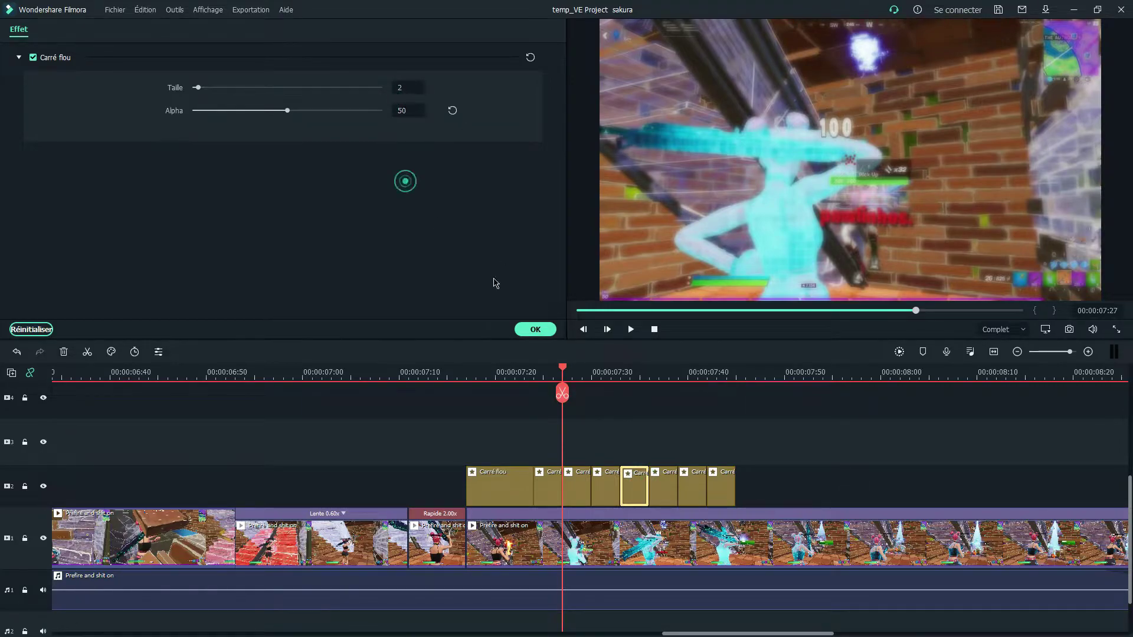
# - Set the Alpha of the last three Carré flou segments to 40, 30 and 20 in order
pyautogui.click(669, 492)
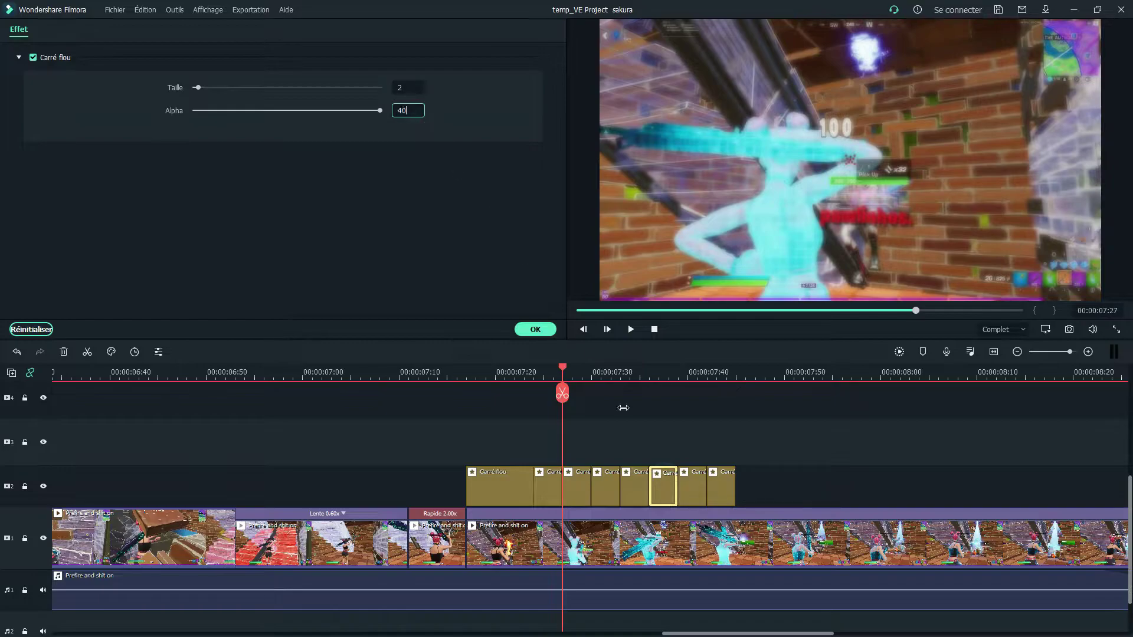
pyautogui.click(691, 486)
pyautogui.click(405, 110)
pyautogui.write('30')
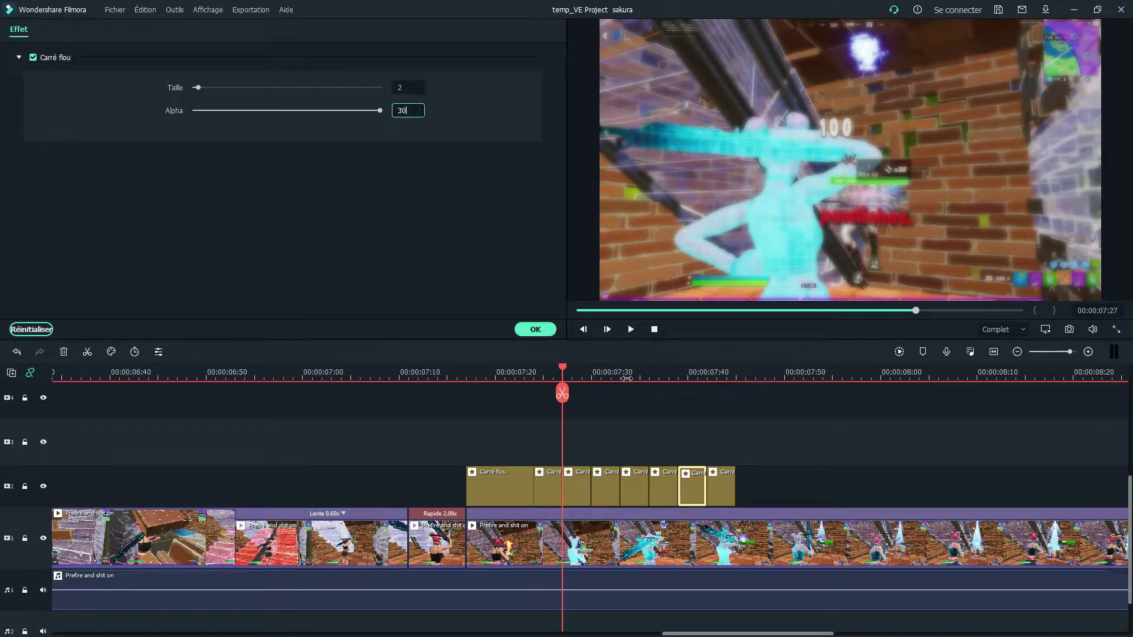
pyautogui.click(409, 111)
pyautogui.write('20')
pyautogui.click(423, 203)
pyautogui.click(726, 485)
# - Split the first gameplay clip at 00:00:05:29
pyautogui.click(411, 373)
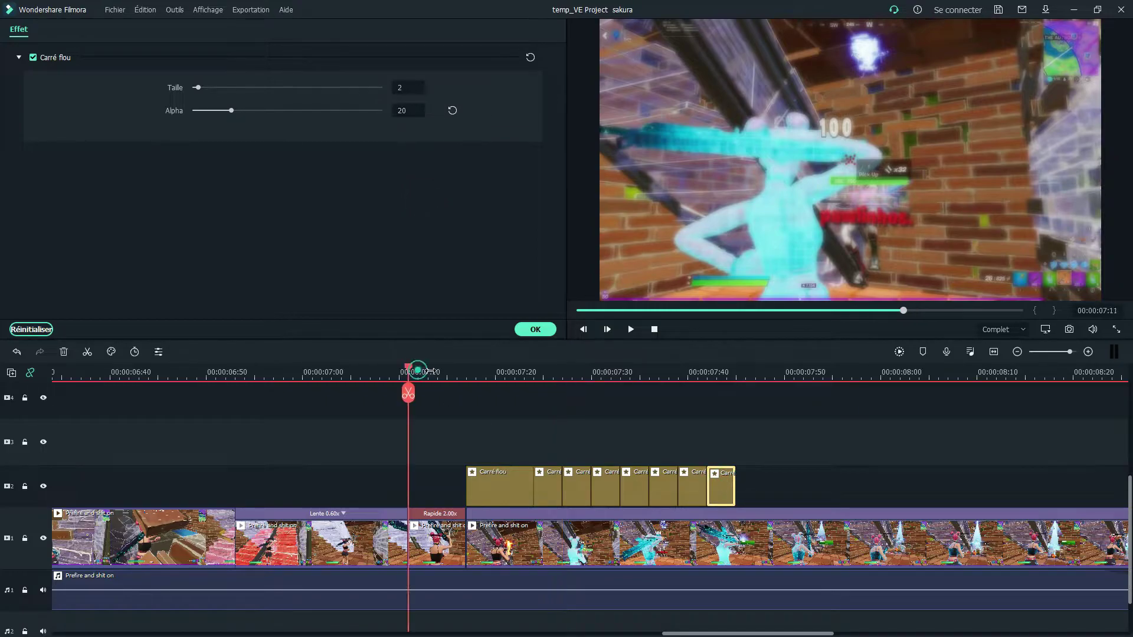
pyautogui.press('space')
pyautogui.moveTo(536, 378); pyautogui.dragTo(352, 390)
pyautogui.moveTo(500, 380); pyautogui.dragTo(494, 380)
pyautogui.moveTo(494, 379); pyautogui.dragTo(407, 385)
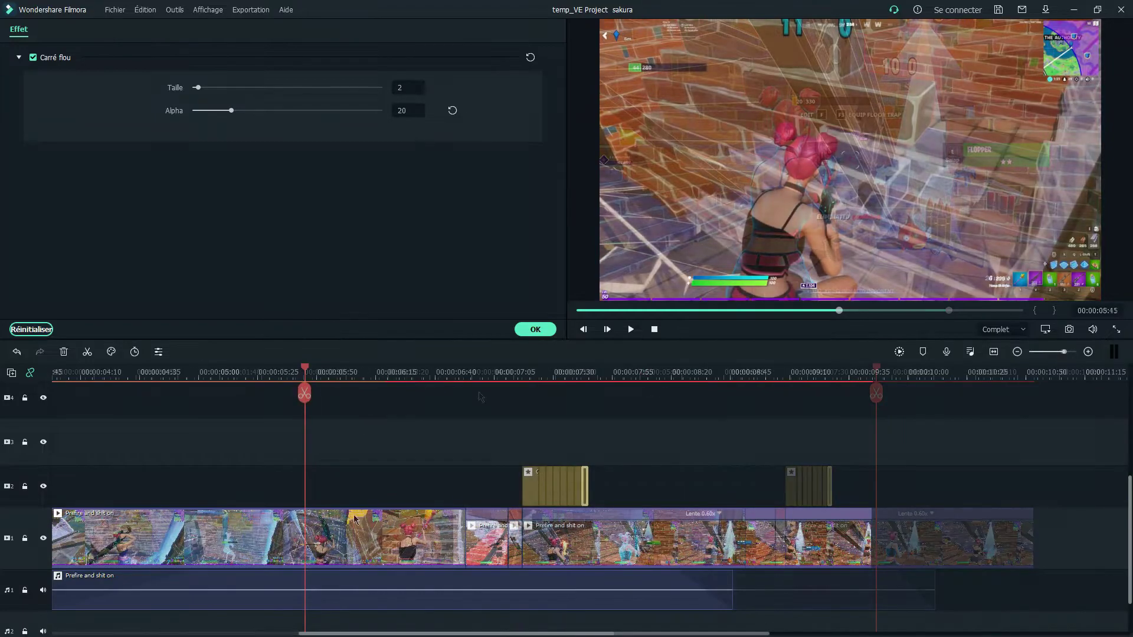
pyautogui.click(347, 527)
pyautogui.moveTo(305, 393); pyautogui.dragTo(265, 393)
pyautogui.hotkey('ctrl', 'b')
# - Move the split-off gameplay segment to the second video track and paste a copy of it beneath on the first track
pyautogui.moveTo(307, 534); pyautogui.dragTo(311, 495)
pyautogui.hotkey('ctrl', 'c')
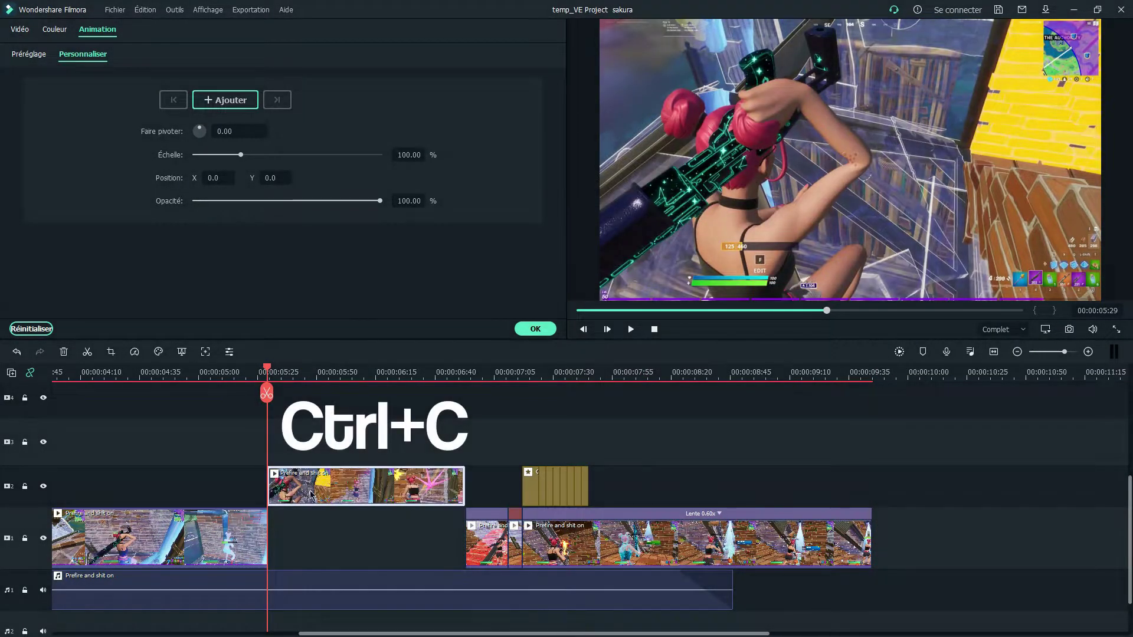
pyautogui.hotkey('ctrl', 'v')
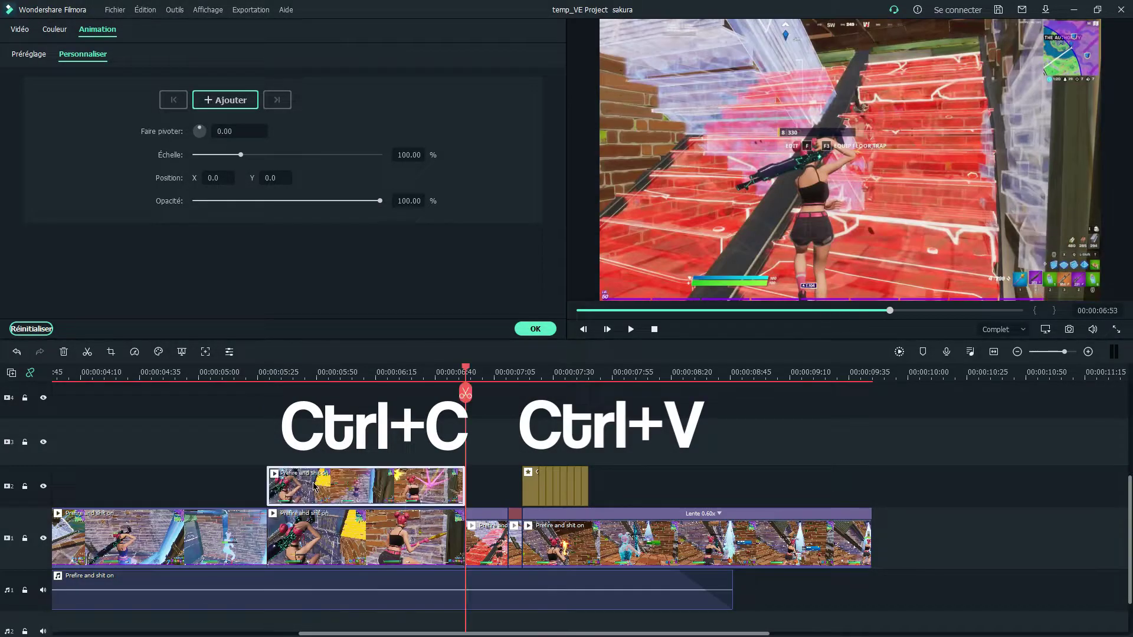
pyautogui.press('Up')
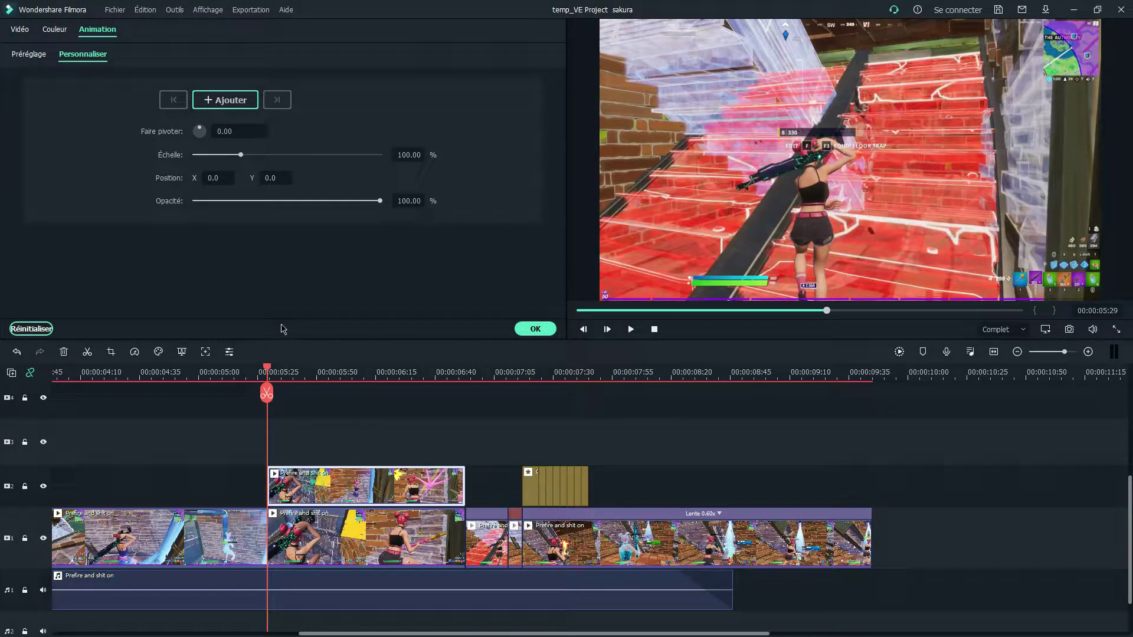
# - Search the effects for "vi" and apply Vieille vidéo to the gameplay segment on the second video track
pyautogui.click(534, 331)
pyautogui.click(522, 59)
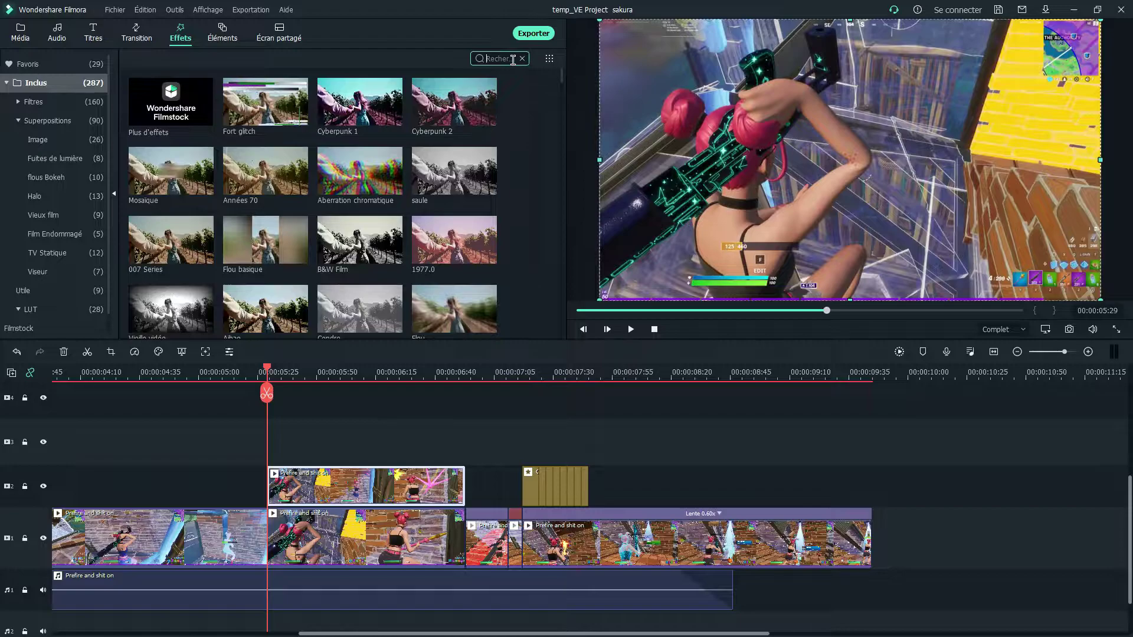
pyautogui.write('vi')
pyautogui.moveTo(171, 102); pyautogui.dragTo(308, 481)
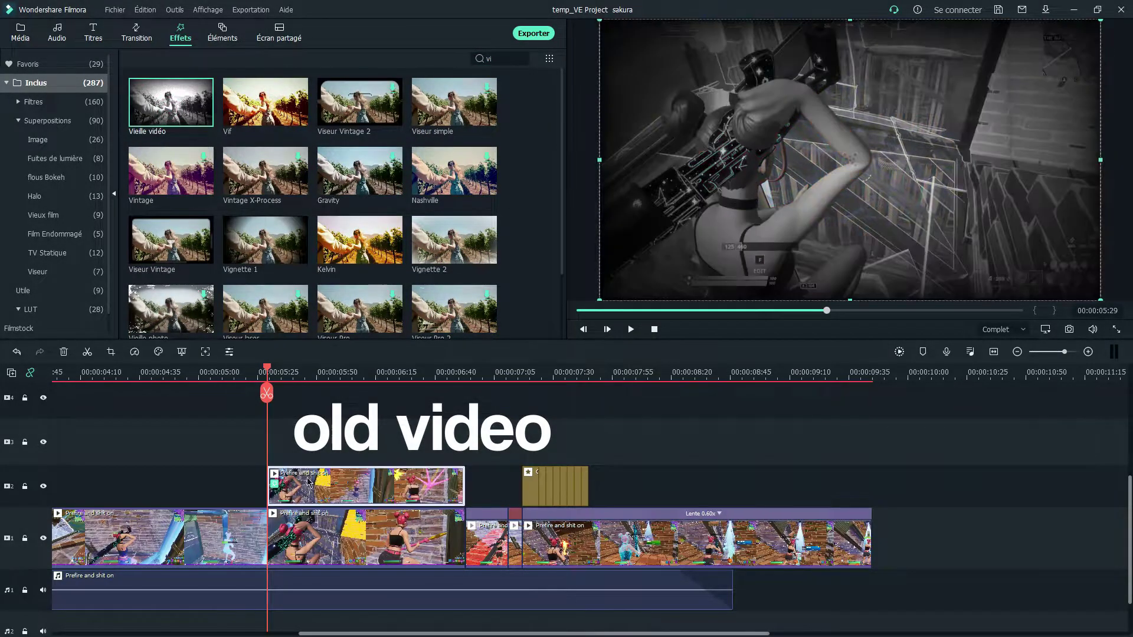
# - Add an animation keyframe at the start of the upper clip with 400% scale and 0% opacity
pyautogui.doubleClick(338, 481)
pyautogui.moveTo(240, 155); pyautogui.dragTo(380, 155)
pyautogui.click(412, 200)
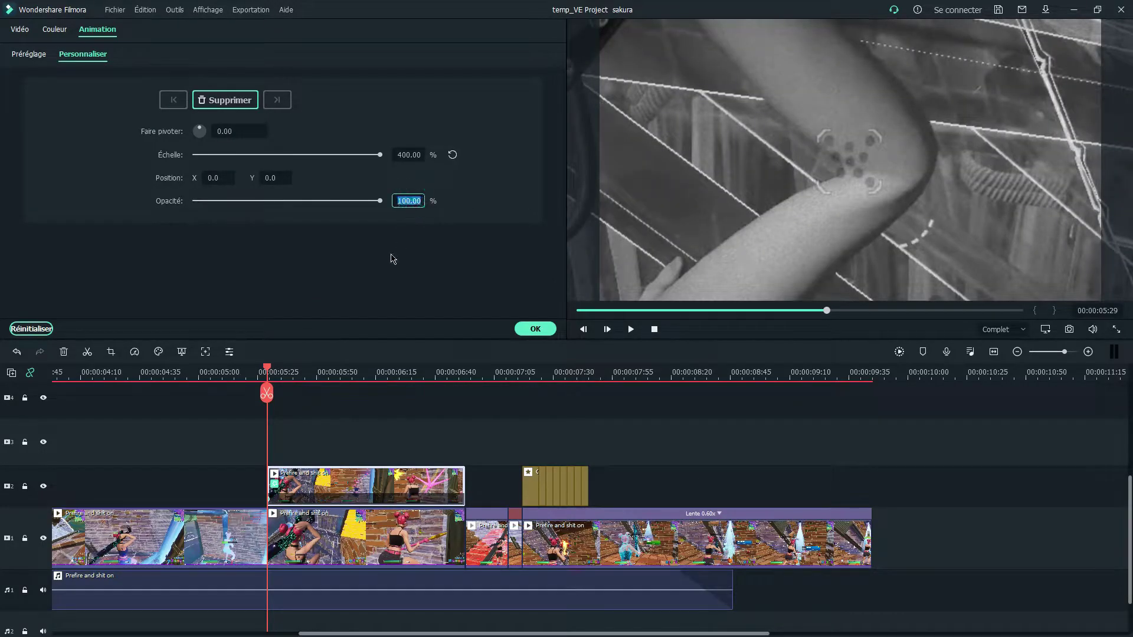
pyautogui.press('Return')
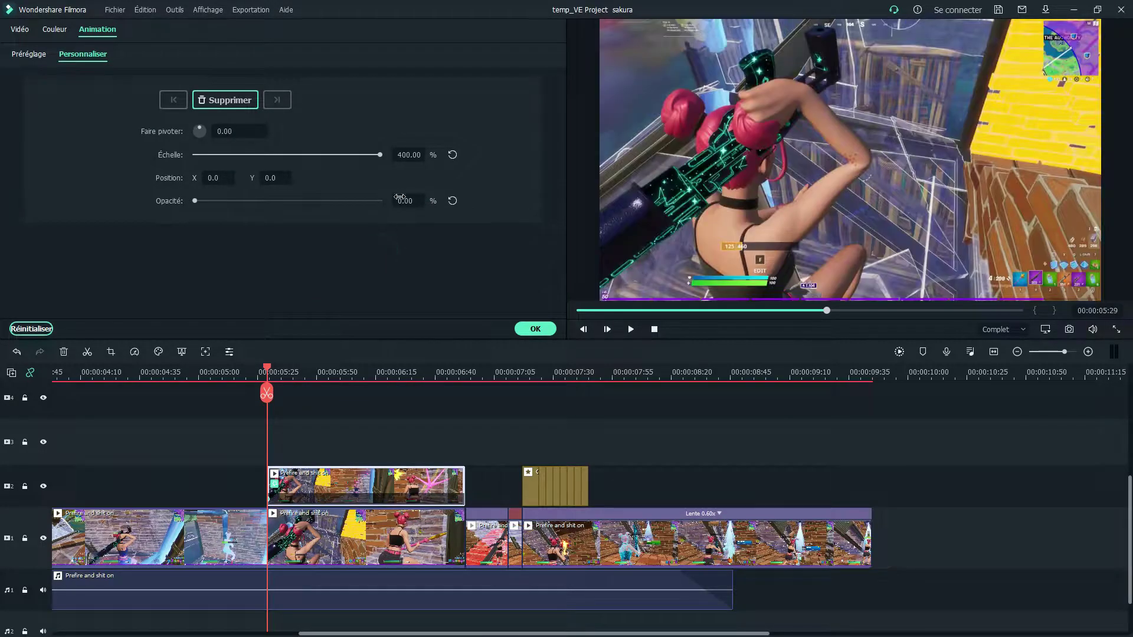
# - Add a keyframe near the end of the upper clip with 50% opacity and reset its scale to 100%
pyautogui.click(457, 372)
pyautogui.doubleClick(408, 200)
pyautogui.write('50')
pyautogui.press('Return')
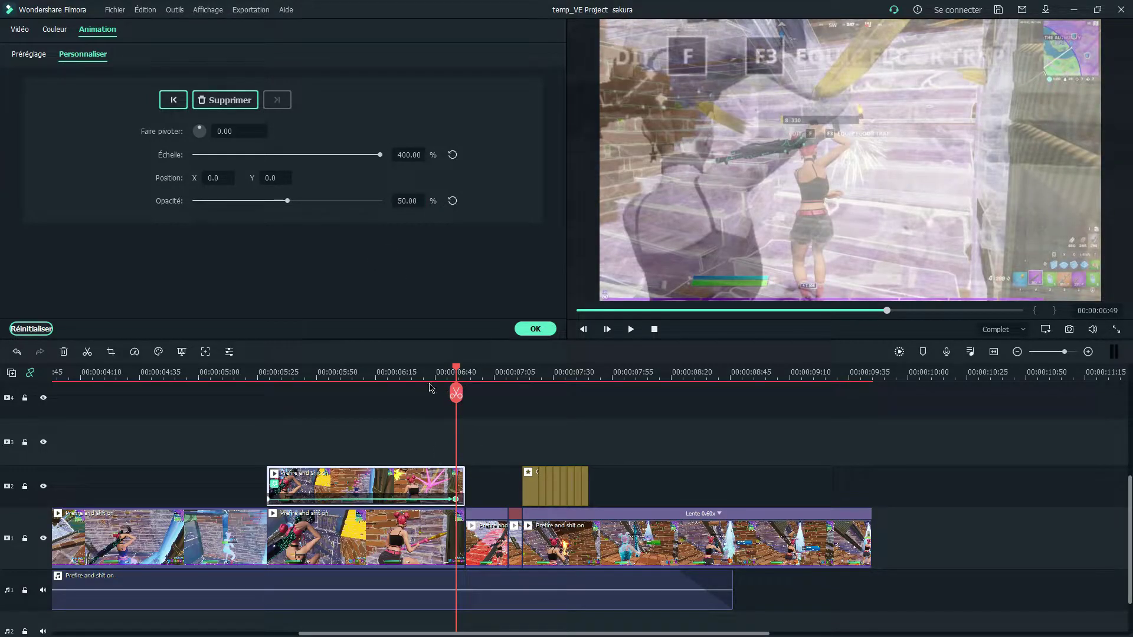
pyautogui.click(451, 155)
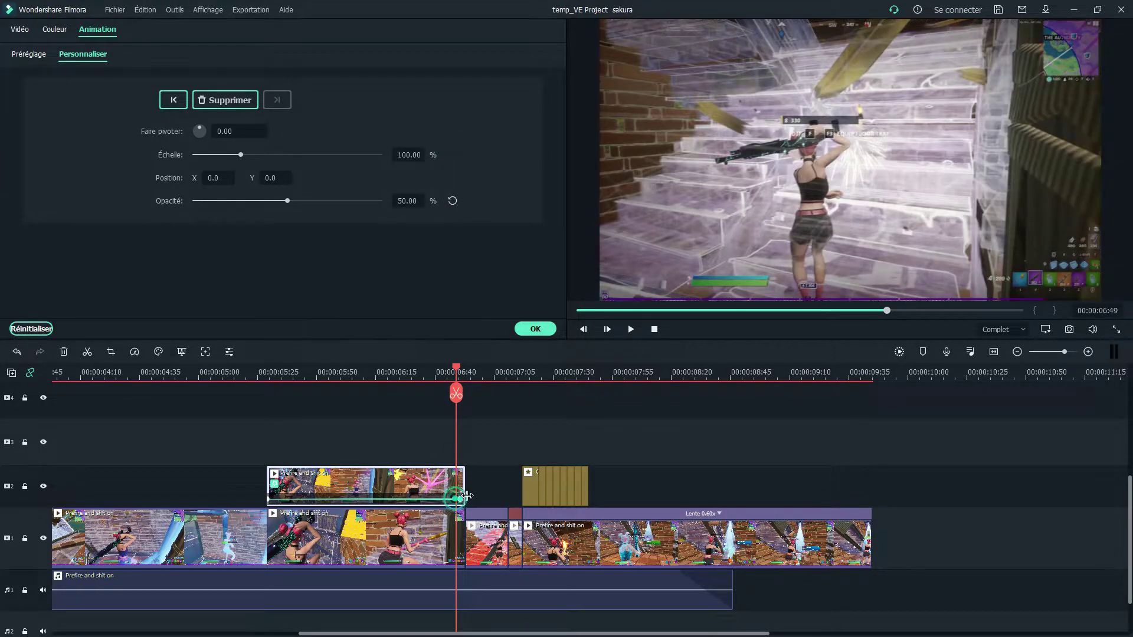
# - Move the second keyframe to the very end of the upper clip and reset the first keyframe's scale to 100%
pyautogui.click(277, 390)
pyautogui.click(381, 494)
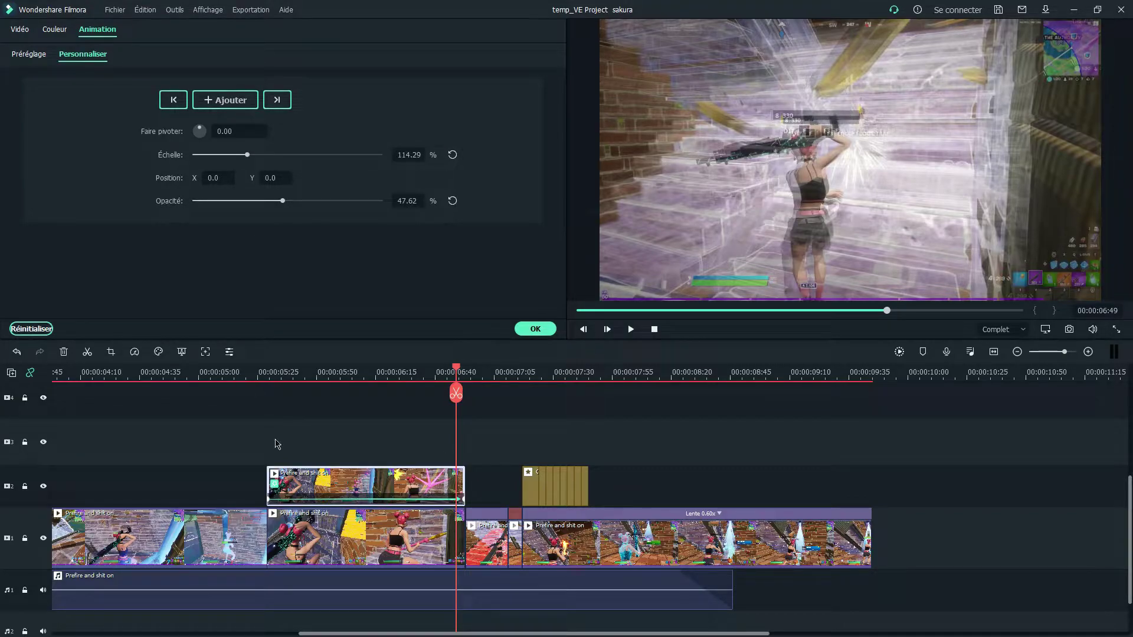
pyautogui.click(270, 500)
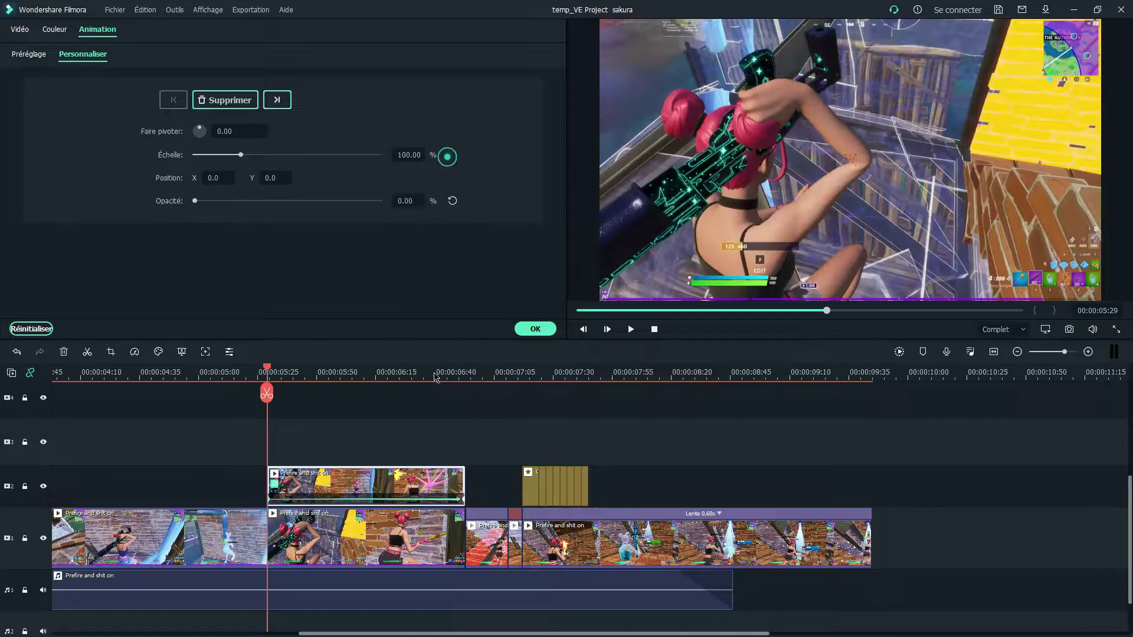
pyautogui.click(460, 499)
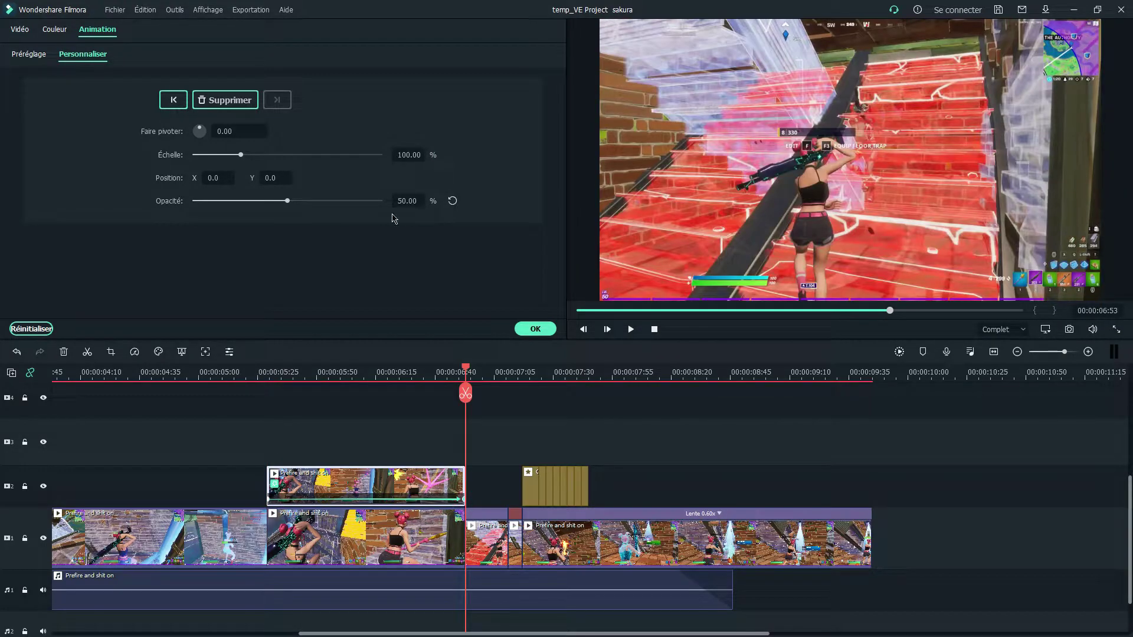
pyautogui.click(257, 380)
pyautogui.press('space')
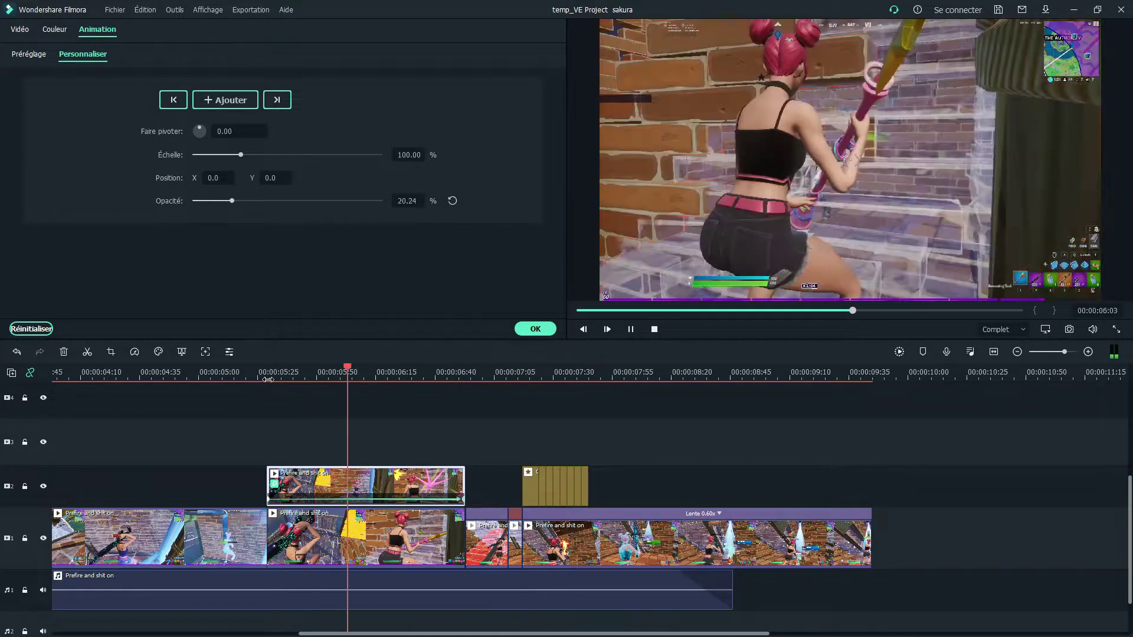
# - Close the animation settings and place the Vieille vidéo effect on the third video track where the first slow-motion segment starts
pyautogui.press('space')
pyautogui.click(526, 332)
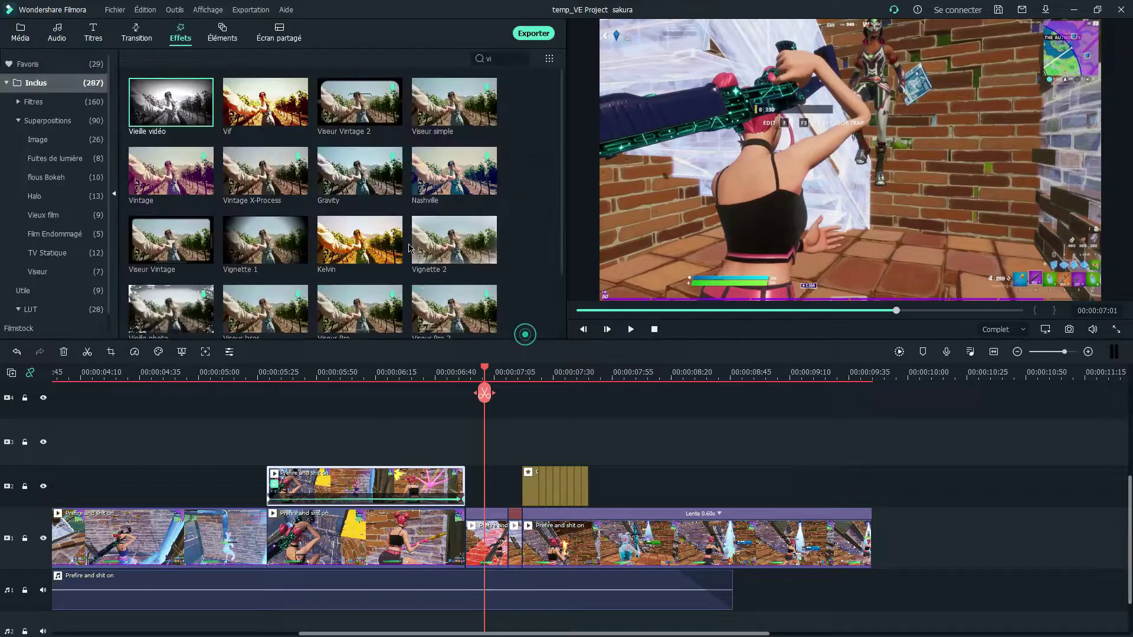
pyautogui.moveTo(199, 112); pyautogui.dragTo(501, 444)
# - Split the Vieille vidéo effect at 00:00:07:17, the start of the final slow-motion clip, and delete the part after the cut
pyautogui.click(519, 371)
pyautogui.moveTo(567, 369); pyautogui.dragTo(597, 373)
pyautogui.press('Right')
pyautogui.press('Right')
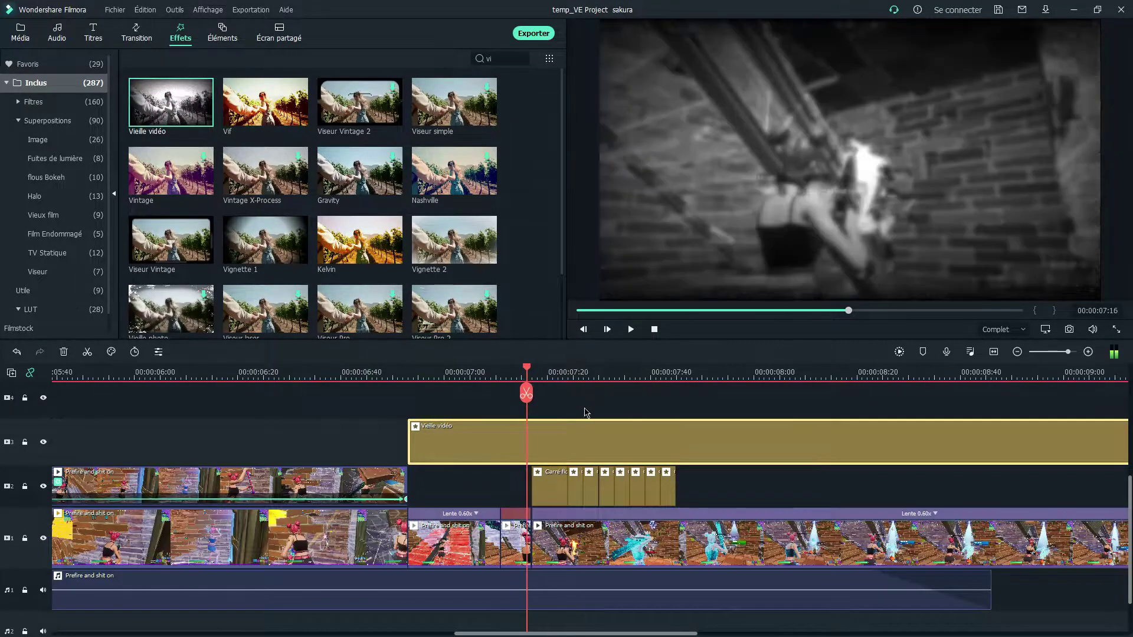
pyautogui.click(532, 393)
pyautogui.doubleClick(484, 436)
pyautogui.click(17, 352)
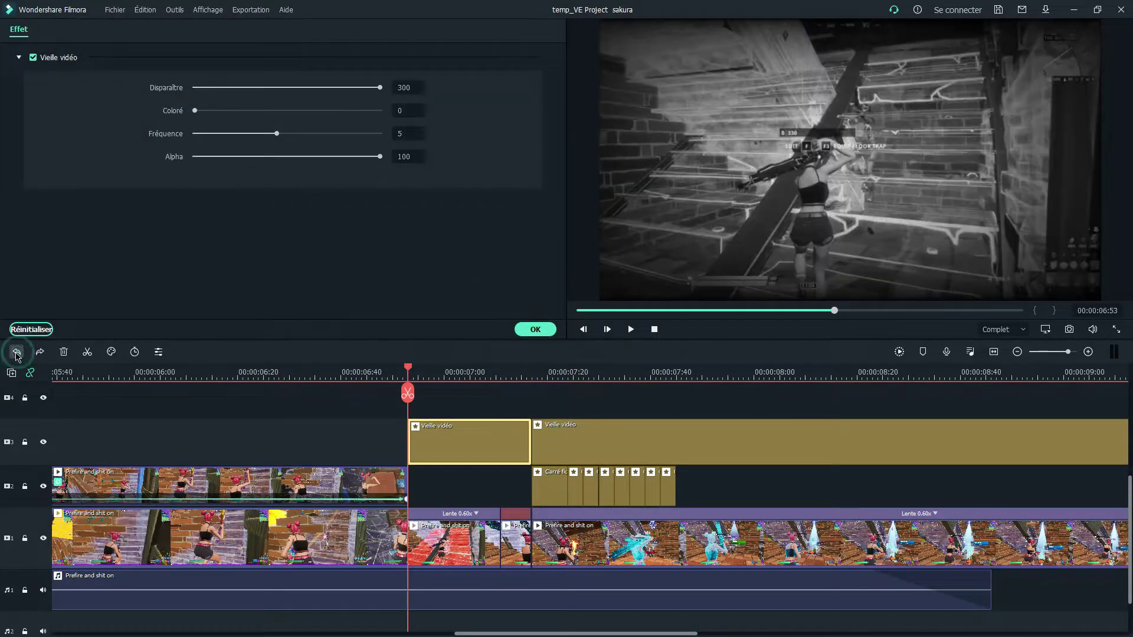
pyautogui.click(542, 438)
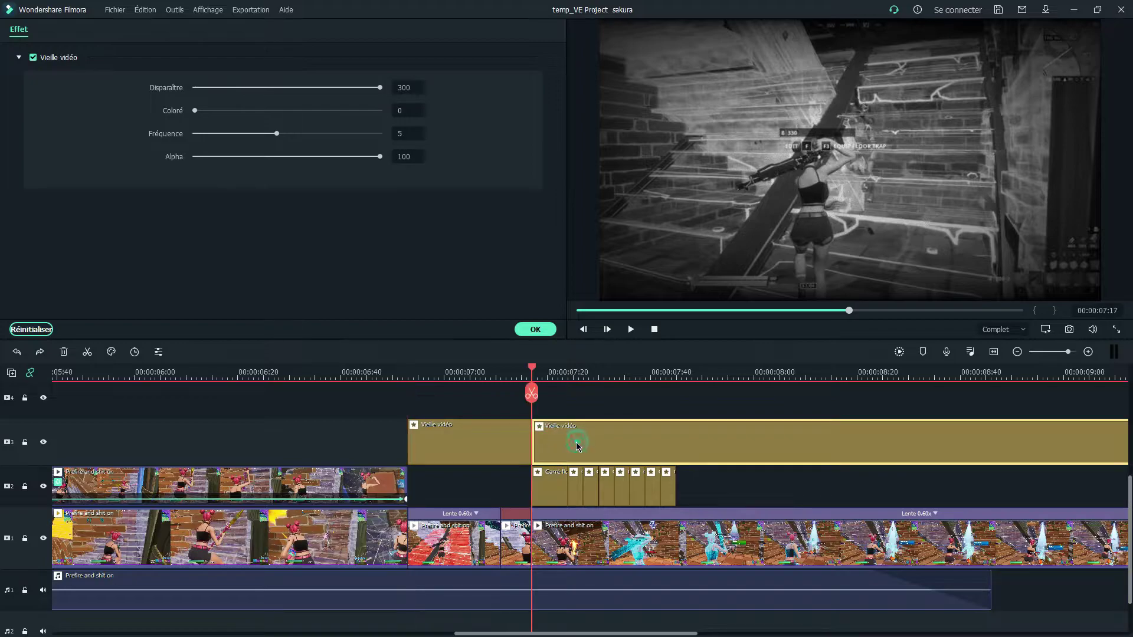
pyautogui.press('Delete')
# - Set the Vieille vidéo effect's Alpha to 60 and preview the passage
pyautogui.click(473, 437)
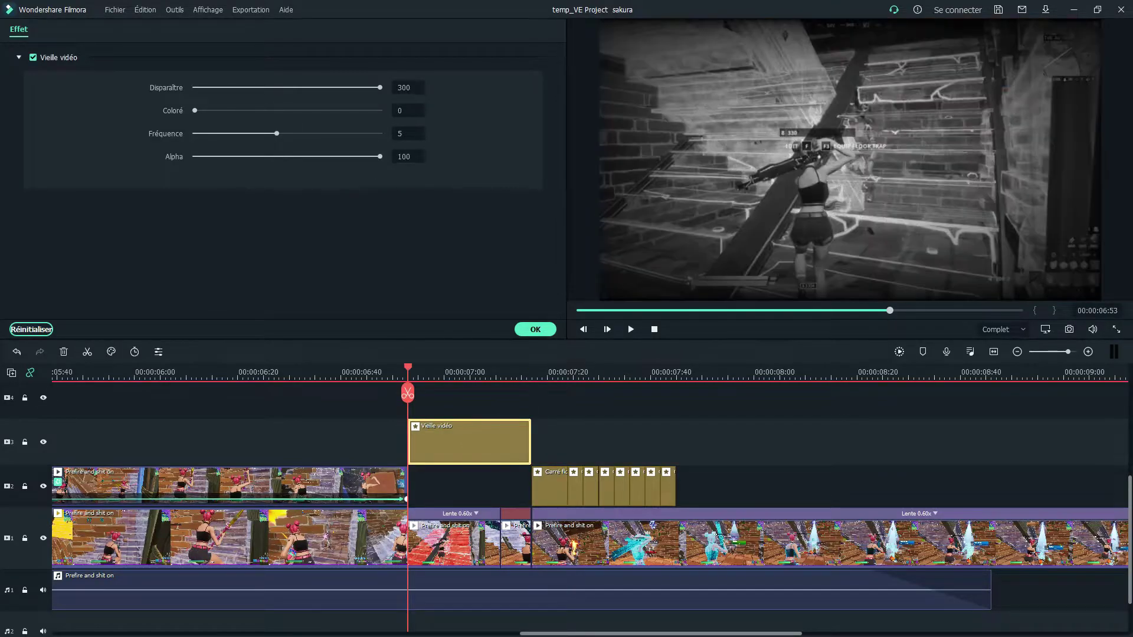
pyautogui.write('60')
pyautogui.press('Return')
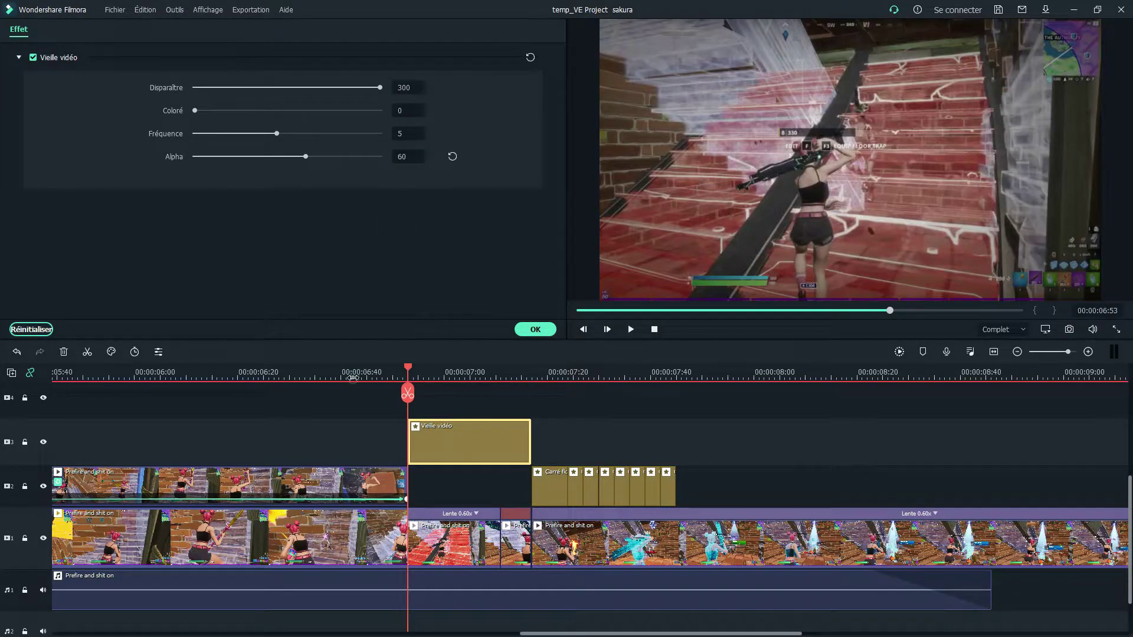
pyautogui.click(352, 377)
pyautogui.press('space')
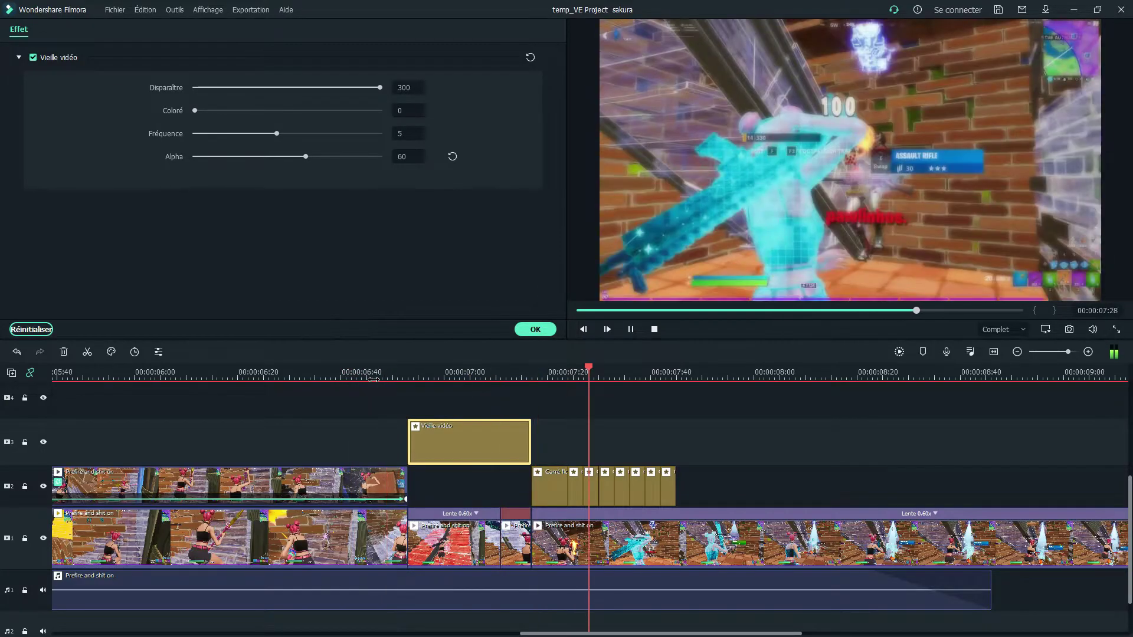
pyautogui.press('space')
pyautogui.click(534, 330)
pyautogui.moveTo(582, 375); pyautogui.dragTo(556, 457)
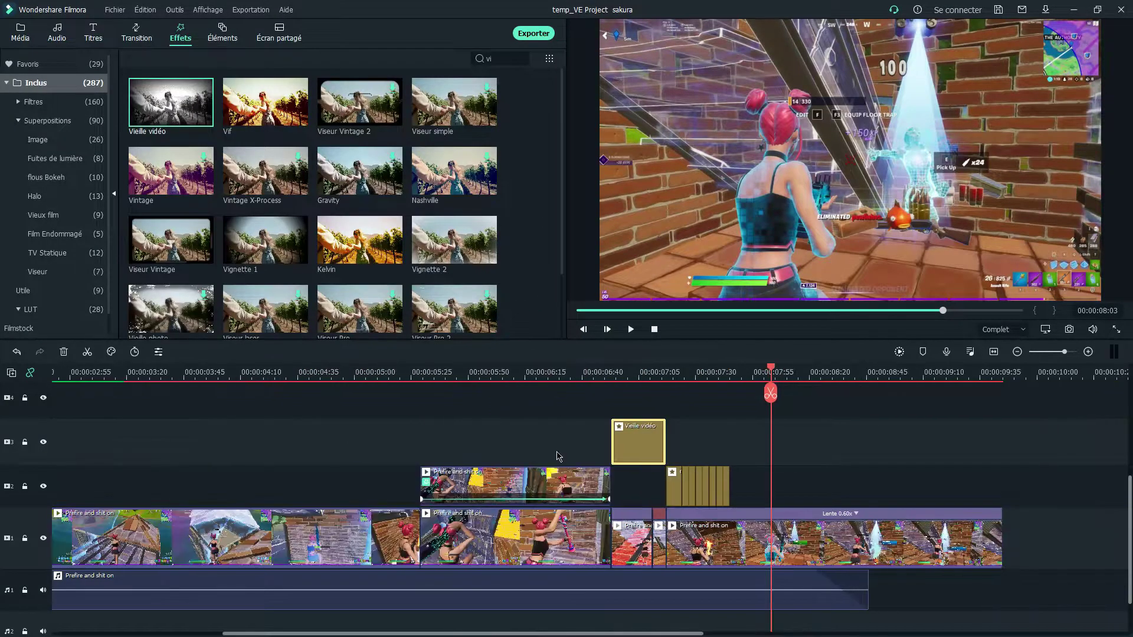
# - Copy the final slow-motion clip and place the duplicate on the fourth video track at 00:00:07:17
pyautogui.click(677, 538)
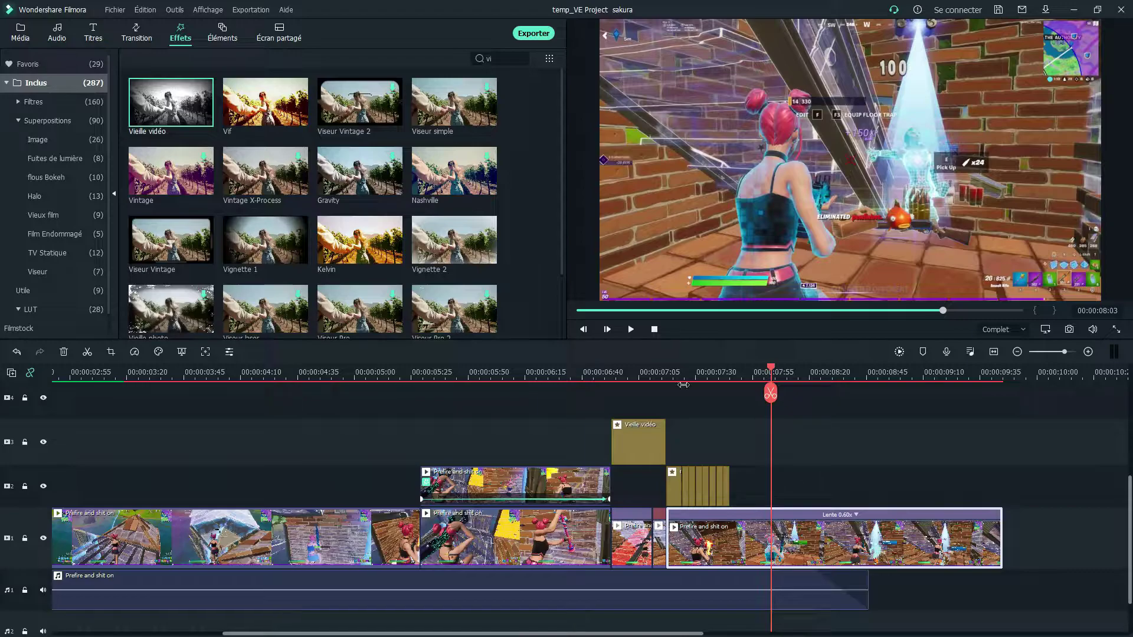
pyautogui.scroll(-3, 419, 422)
pyautogui.click(470, 374)
pyautogui.hotkey('ctrl', 'v')
pyautogui.moveTo(496, 530); pyautogui.dragTo(368, 398)
# - Enable Chroma Key on the duplicated clip with a light pink key colour, Décalage 16 and Tolérance 55
pyautogui.doubleClick(378, 517)
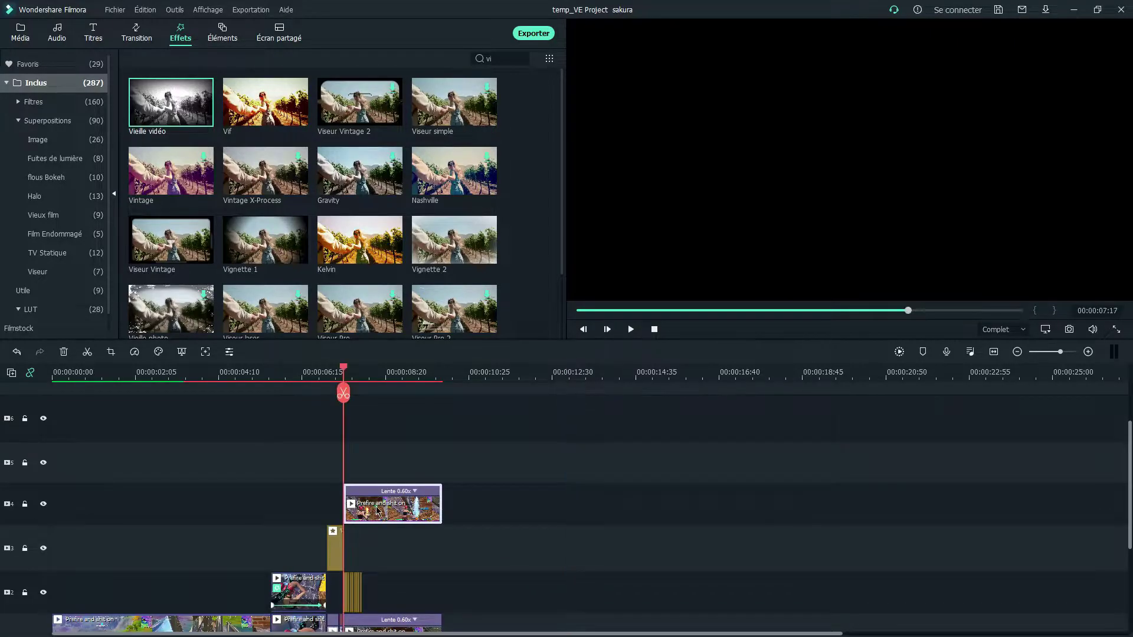
pyautogui.click(19, 28)
pyautogui.click(30, 79)
pyautogui.click(226, 112)
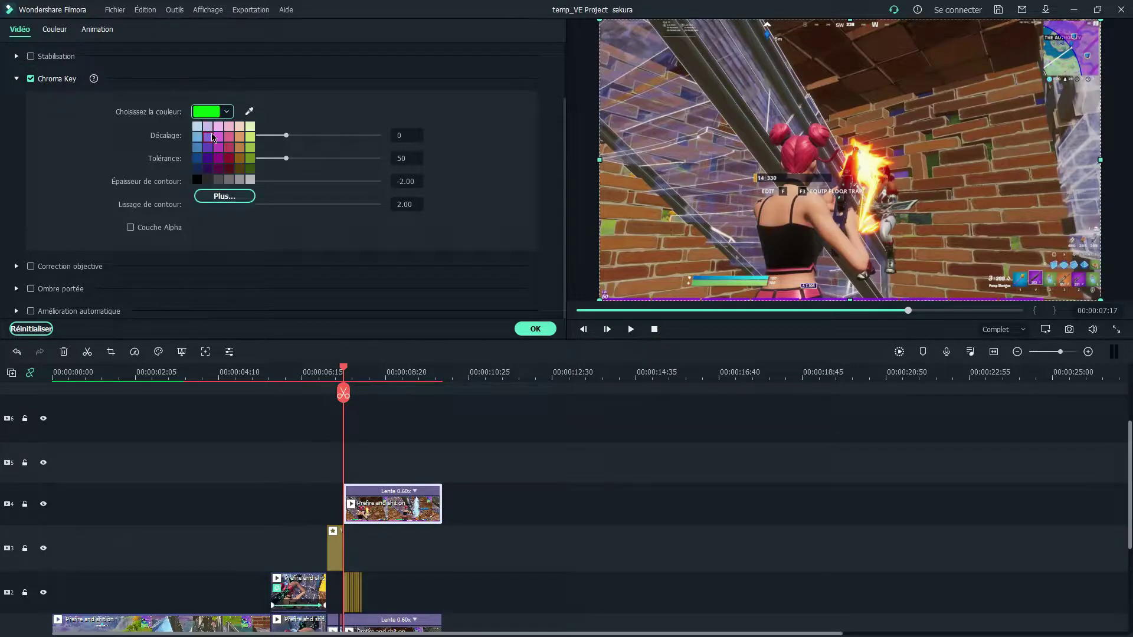
pyautogui.click(217, 127)
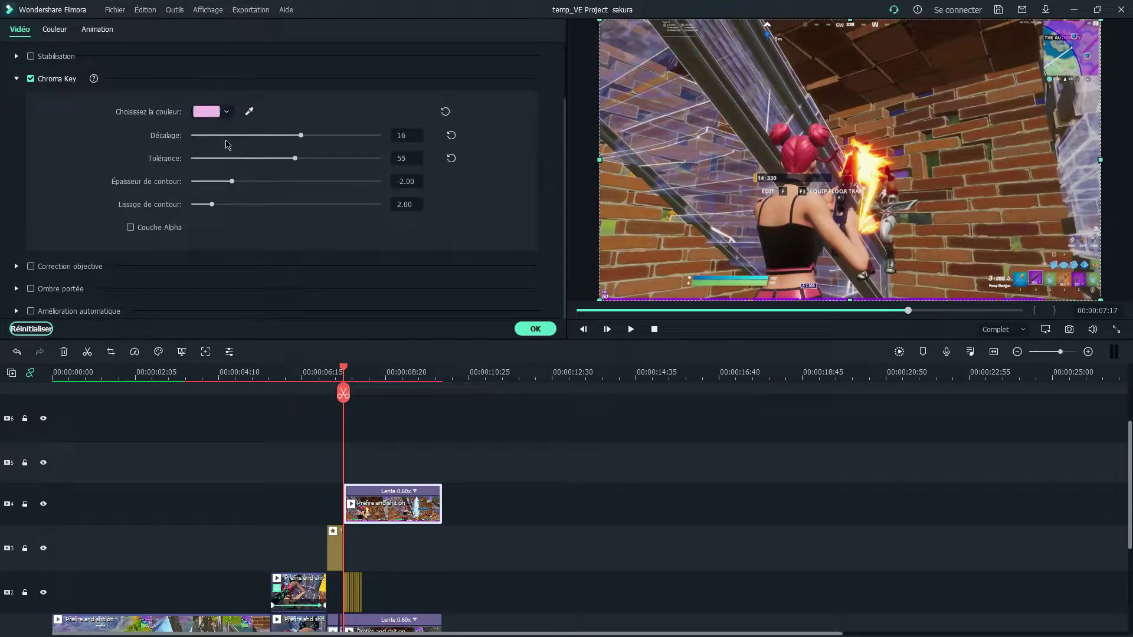
pyautogui.click(535, 329)
# - Move the keyed clip to the fifth video track and place the Dégradé 1 colour sample beneath it at 00:00:07:17
pyautogui.moveTo(392, 504); pyautogui.dragTo(391, 466)
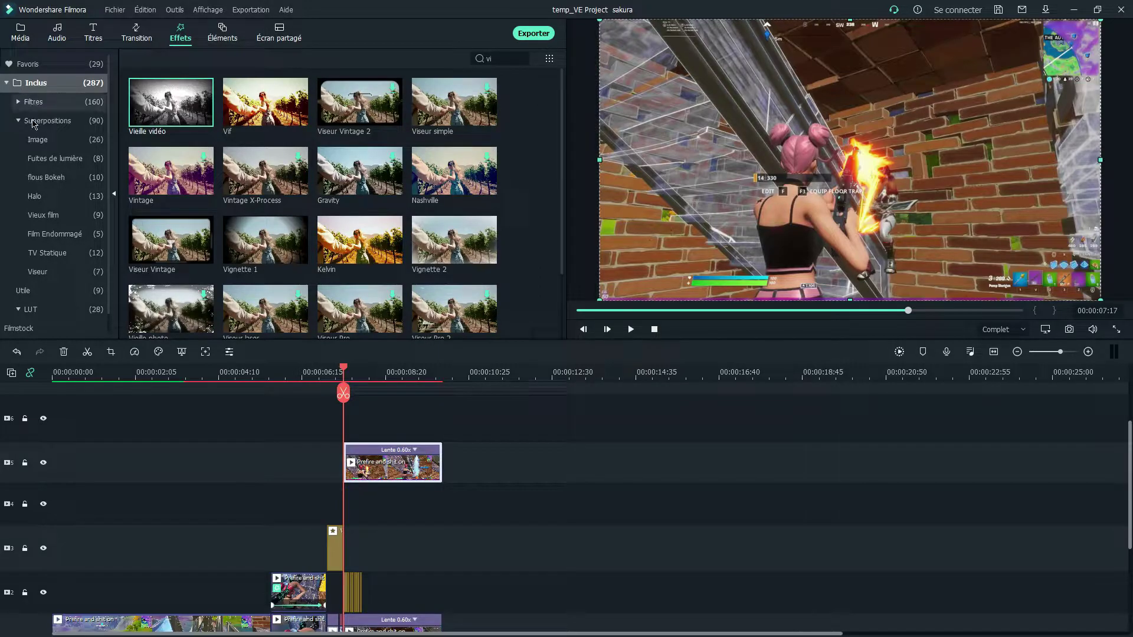
pyautogui.click(19, 34)
pyautogui.click(33, 121)
pyautogui.click(35, 134)
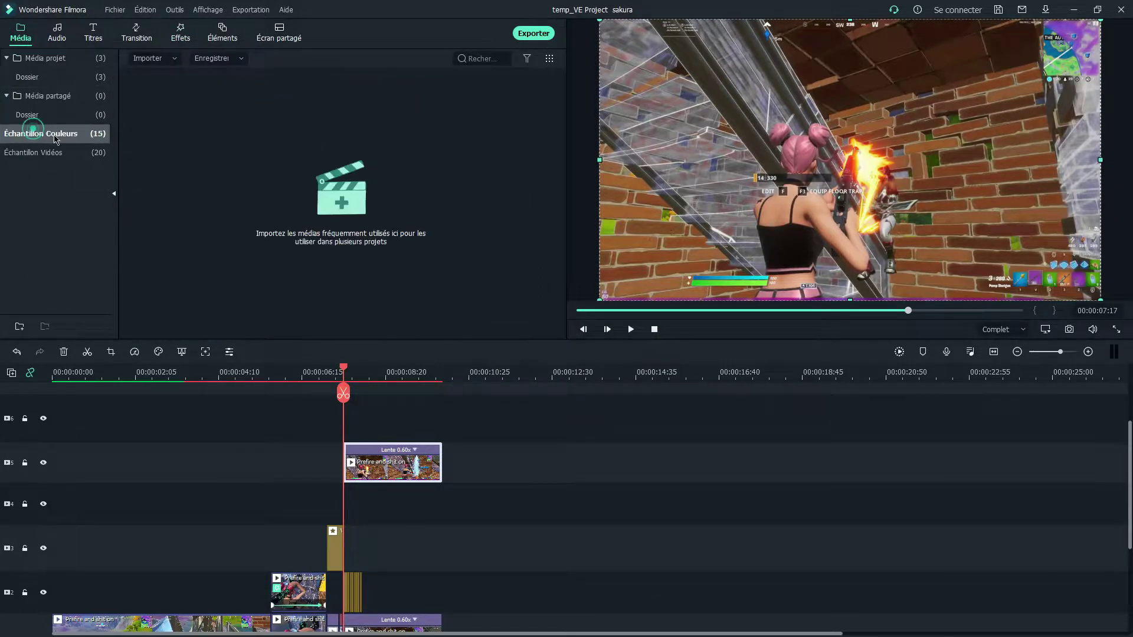
pyautogui.moveTo(187, 247); pyautogui.dragTo(354, 501)
# - Split the Dégradé 1 clip at 00:00:09:44, where the gameplay clip ends, and delete the excess part
pyautogui.moveTo(361, 372); pyautogui.dragTo(411, 375)
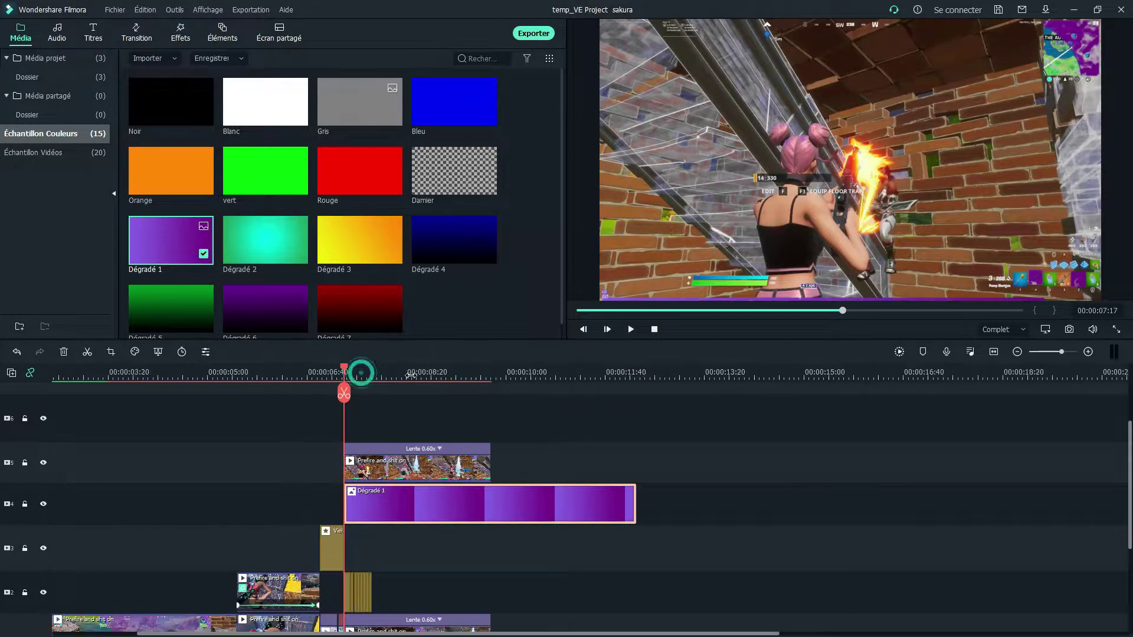
pyautogui.click(487, 376)
pyautogui.scroll(1, 488, 376)
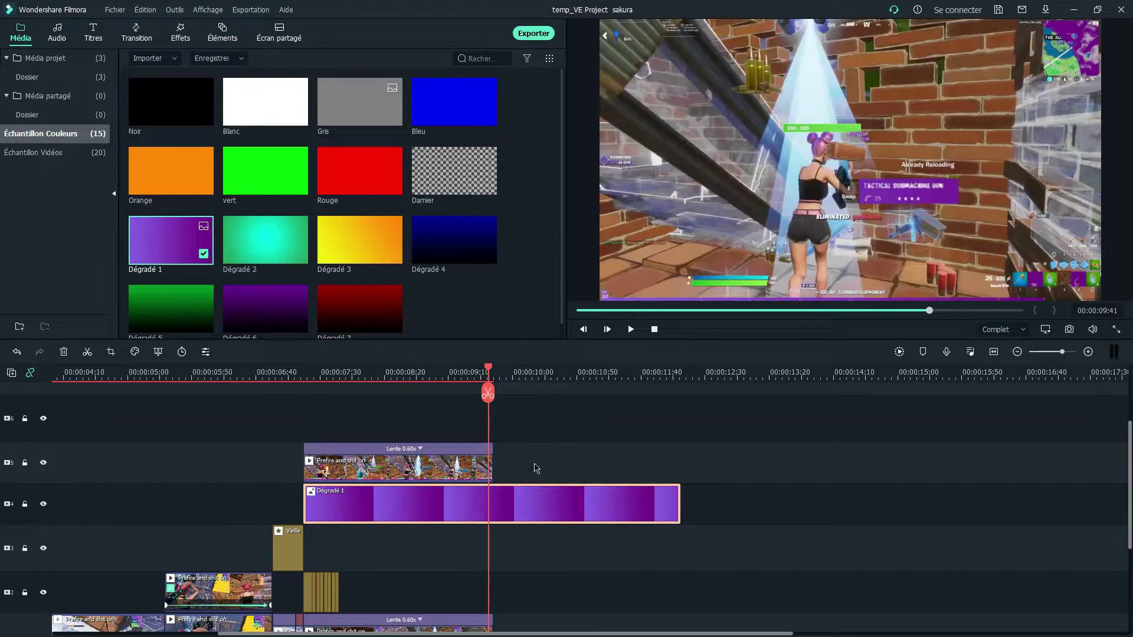
pyautogui.click(491, 393)
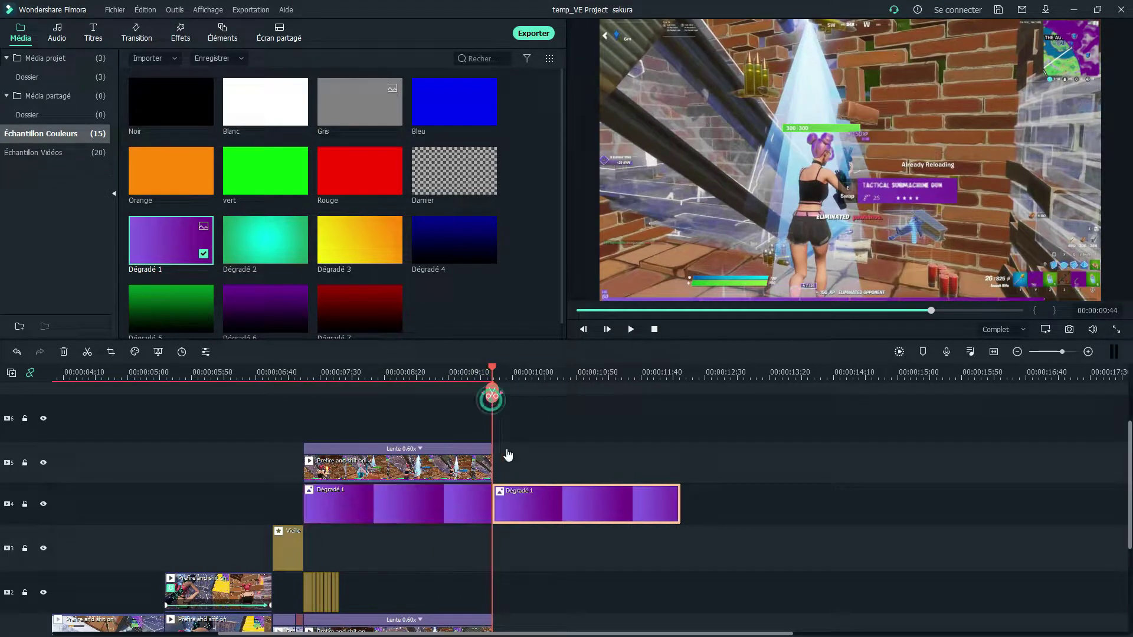
pyautogui.press('Delete')
# - Animate the Dégradé 1 clip's opacity from about 50% at its start to 0% near its end, and preview the fade
pyautogui.doubleClick(485, 507)
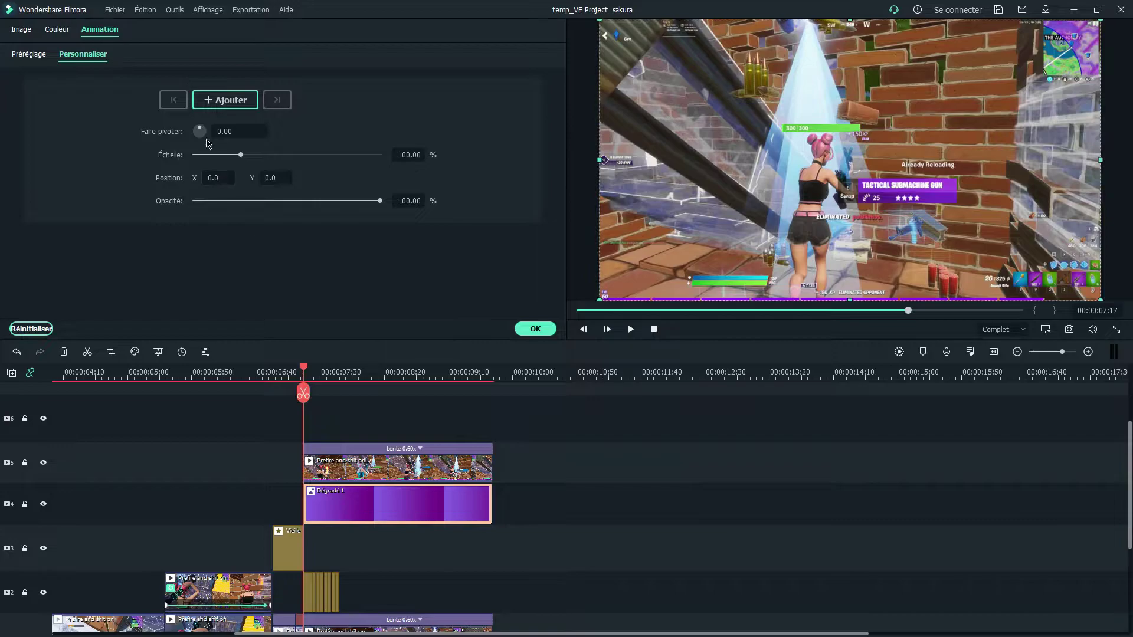
pyautogui.click(408, 203)
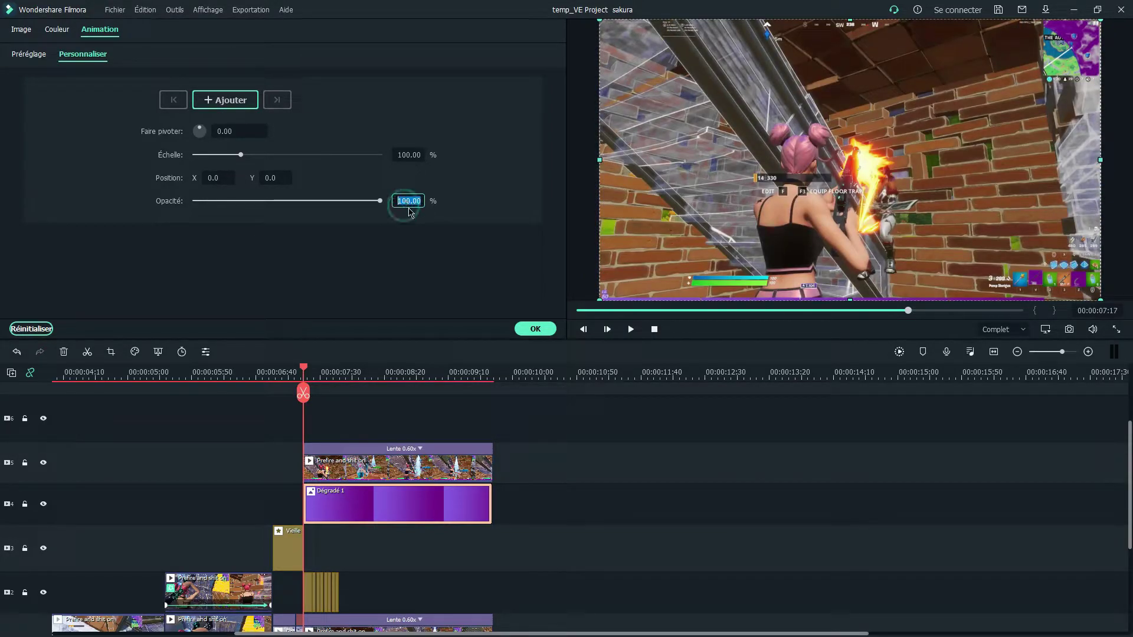
pyautogui.click(369, 292)
pyautogui.click(485, 372)
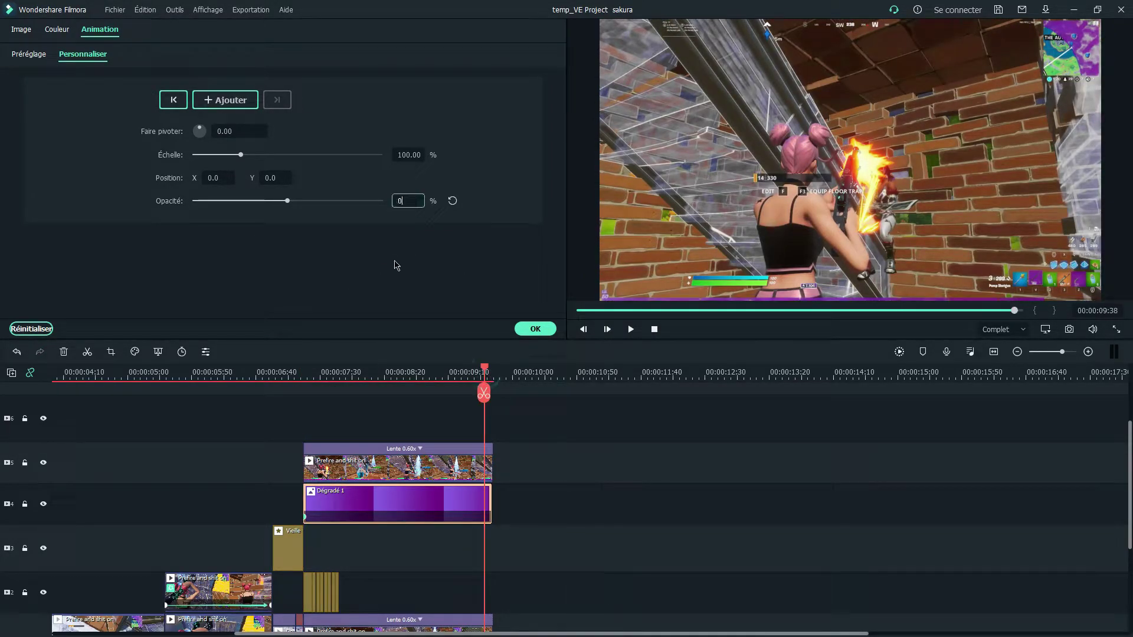
pyautogui.write('0')
pyautogui.press('Return')
pyautogui.click(286, 372)
pyautogui.press('space')
pyautogui.press('space')
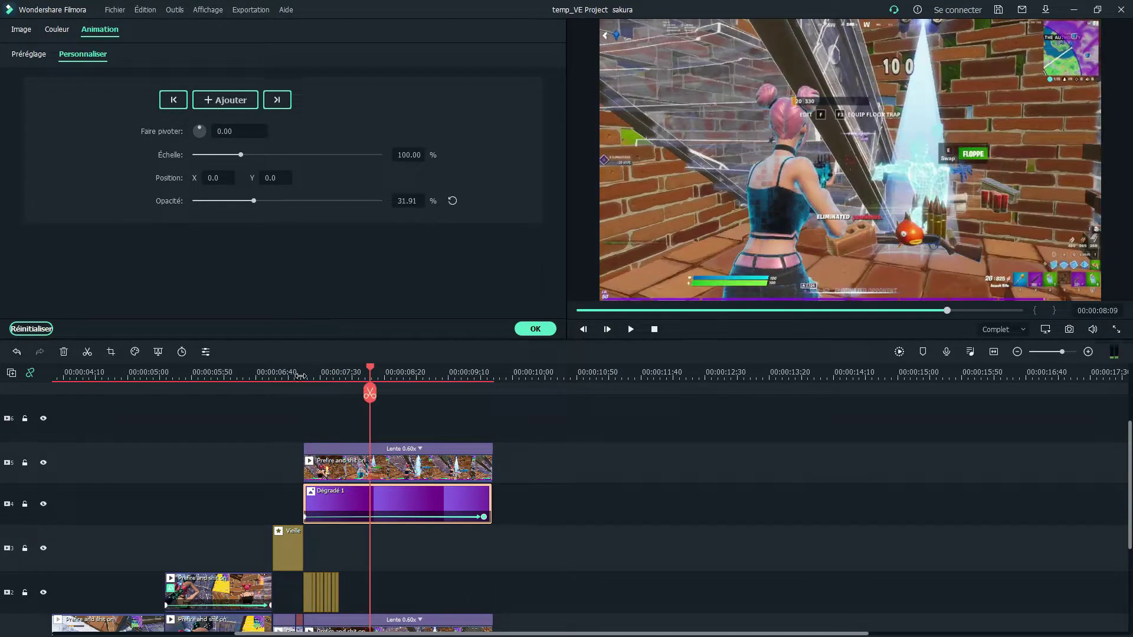
# - Search the effects for "sa", apply saule to the keyed clip on the fifth video track, and preview it
pyautogui.click(337, 455)
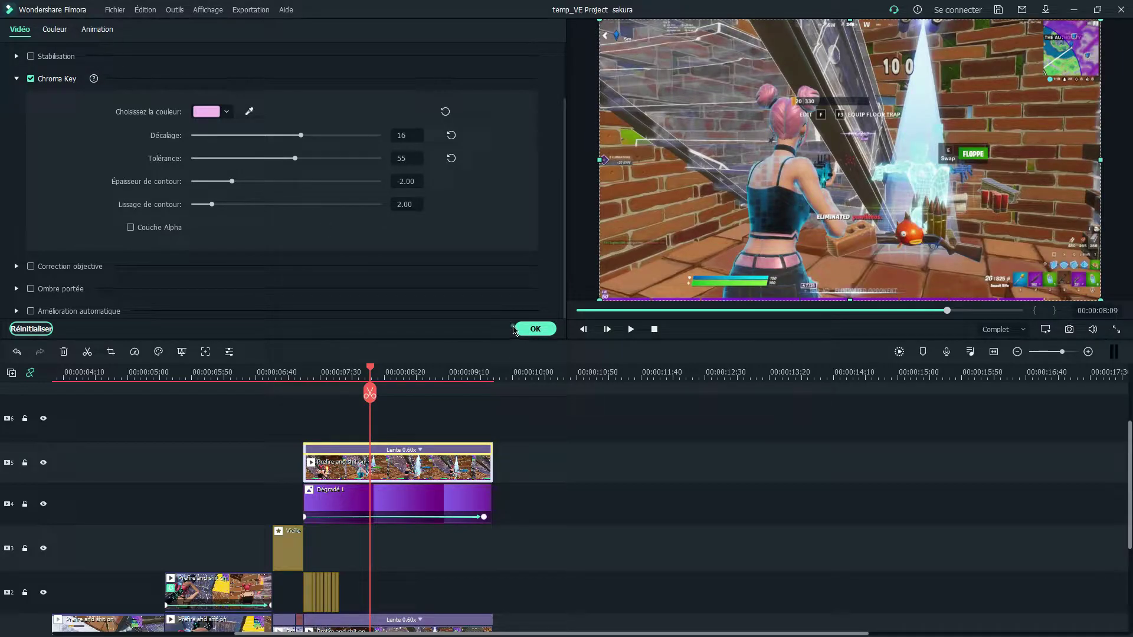
pyautogui.click(518, 329)
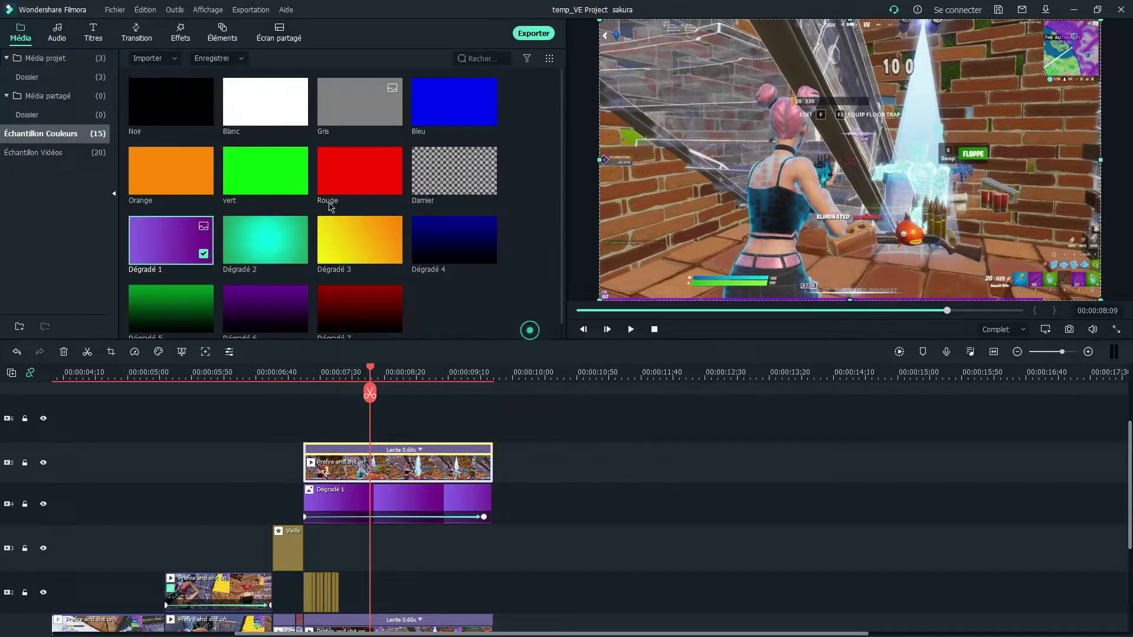
pyautogui.click(170, 37)
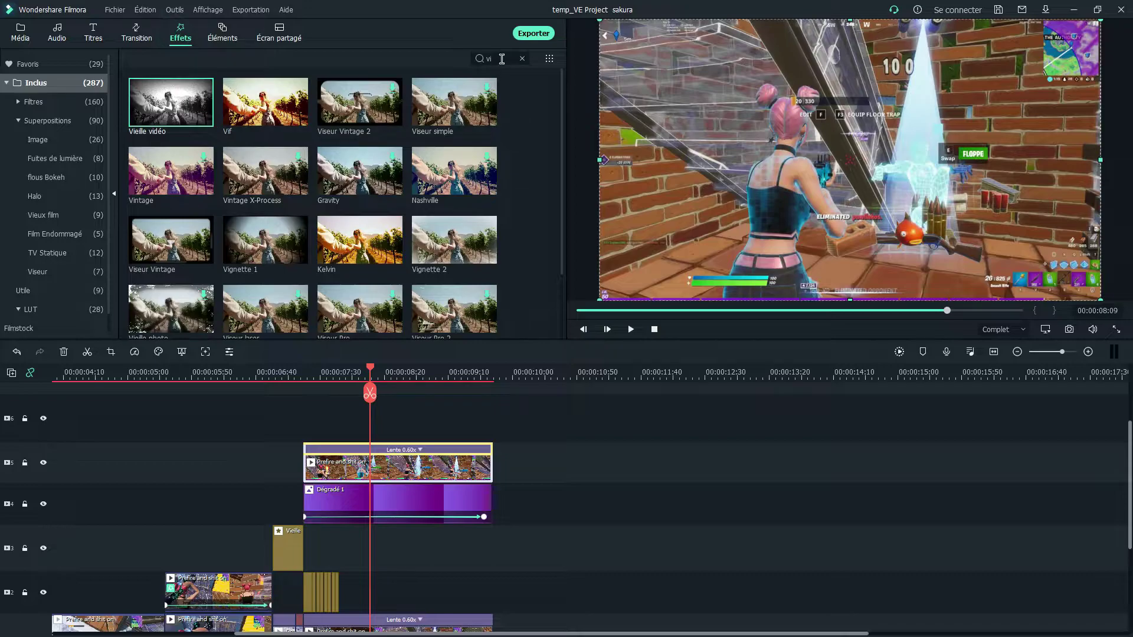
pyautogui.click(523, 58)
pyautogui.write('sa')
pyautogui.moveTo(265, 102); pyautogui.dragTo(332, 470)
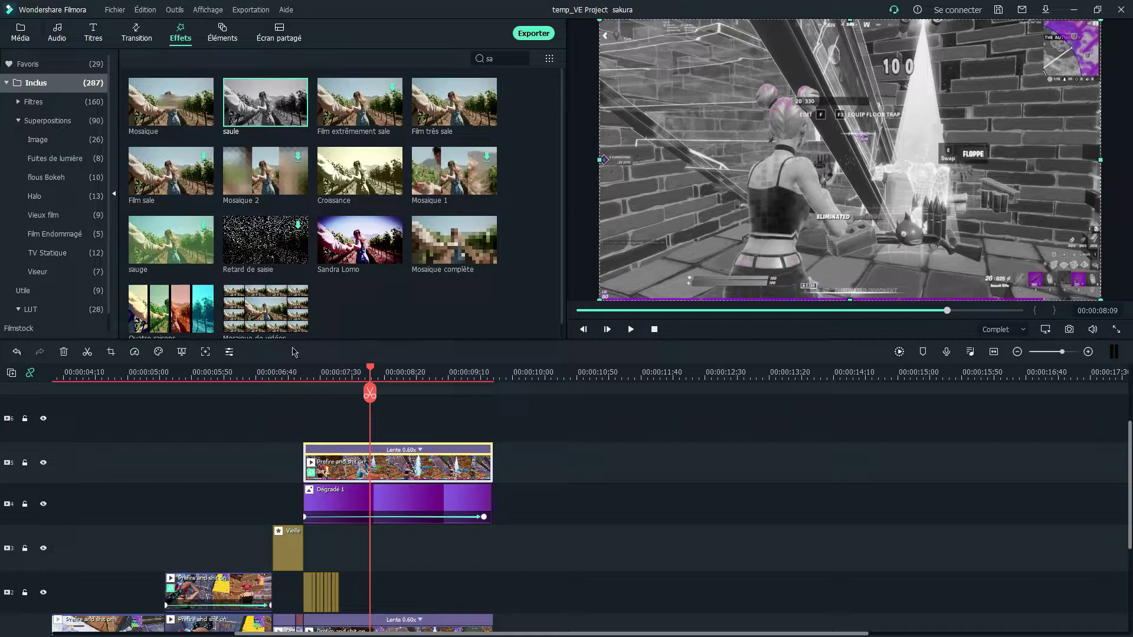
pyautogui.click(287, 372)
pyautogui.press('space')
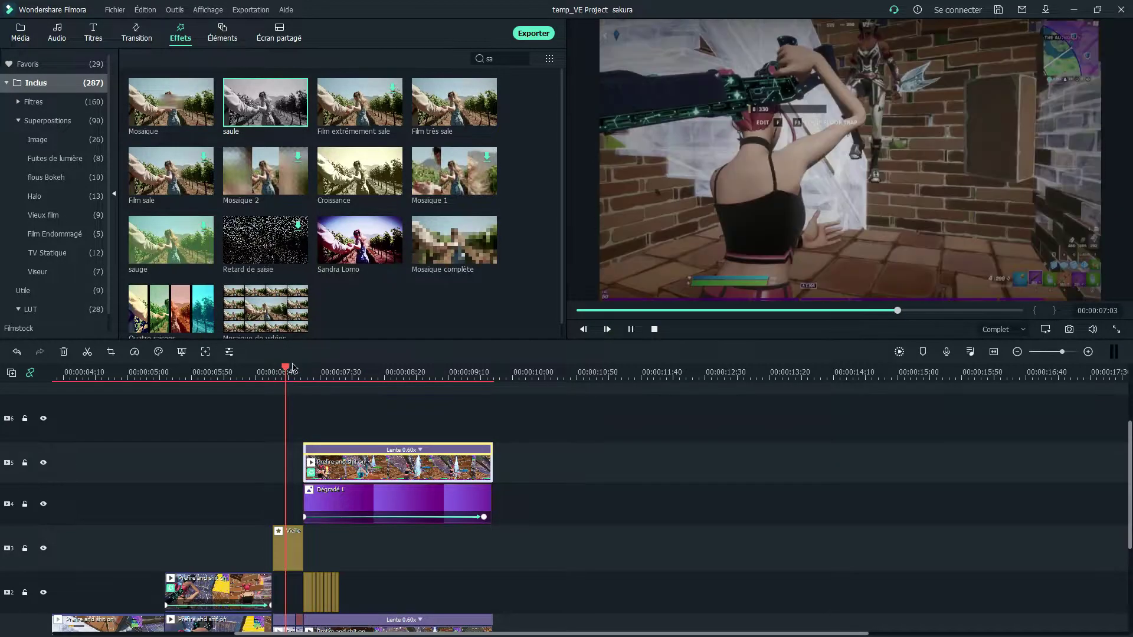
pyautogui.click(535, 431)
# - Add the sakura overlay from the project media to the sixth video track, above the keyed clip
pyautogui.click(21, 33)
pyautogui.click(51, 59)
pyautogui.moveTo(351, 122); pyautogui.dragTo(306, 416)
pyautogui.moveTo(546, 374); pyautogui.dragTo(348, 377)
# - Cut the sakura overlay at 00:00:12:51, delete its opening part and move the remainder back to the keyed clip's start
pyautogui.click(416, 371)
pyautogui.click(395, 370)
pyautogui.click(395, 392)
pyautogui.click(348, 413)
pyautogui.press('Delete')
pyautogui.moveTo(466, 411); pyautogui.dragTo(318, 412)
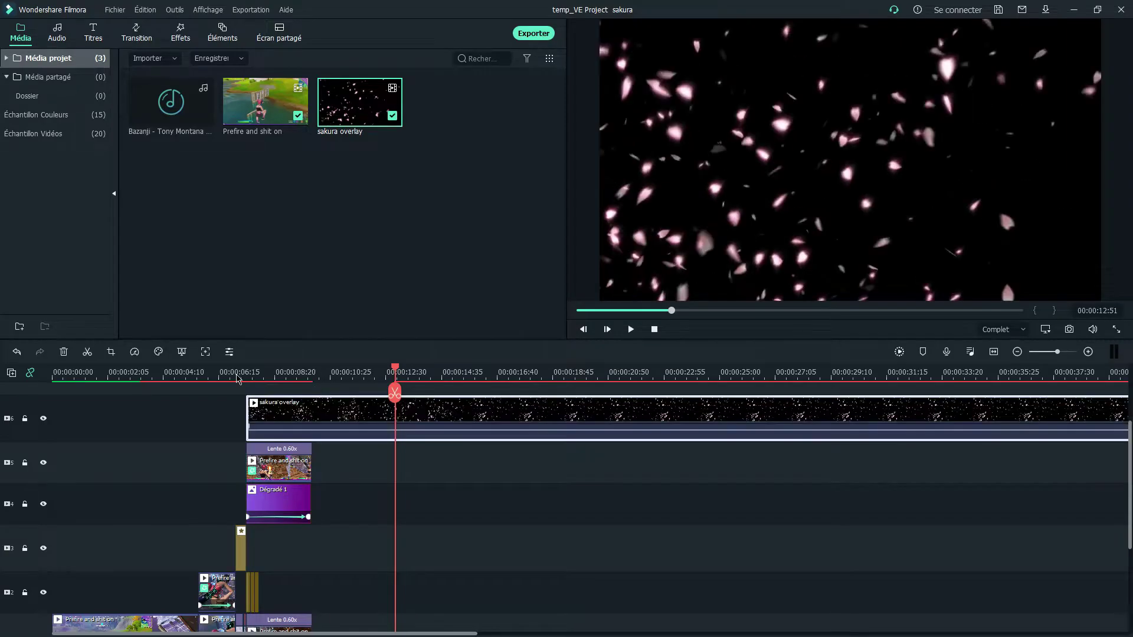
# - Set a custom speed of 1.70x for the sakura overlay
pyautogui.click(136, 353)
pyautogui.click(167, 365)
pyautogui.hotkey('ctrl', 'r')
pyautogui.doubleClick(656, 248)
pyautogui.write('0.7')
pyautogui.hotkey('ctrl', 'a')
pyautogui.write('1.7')
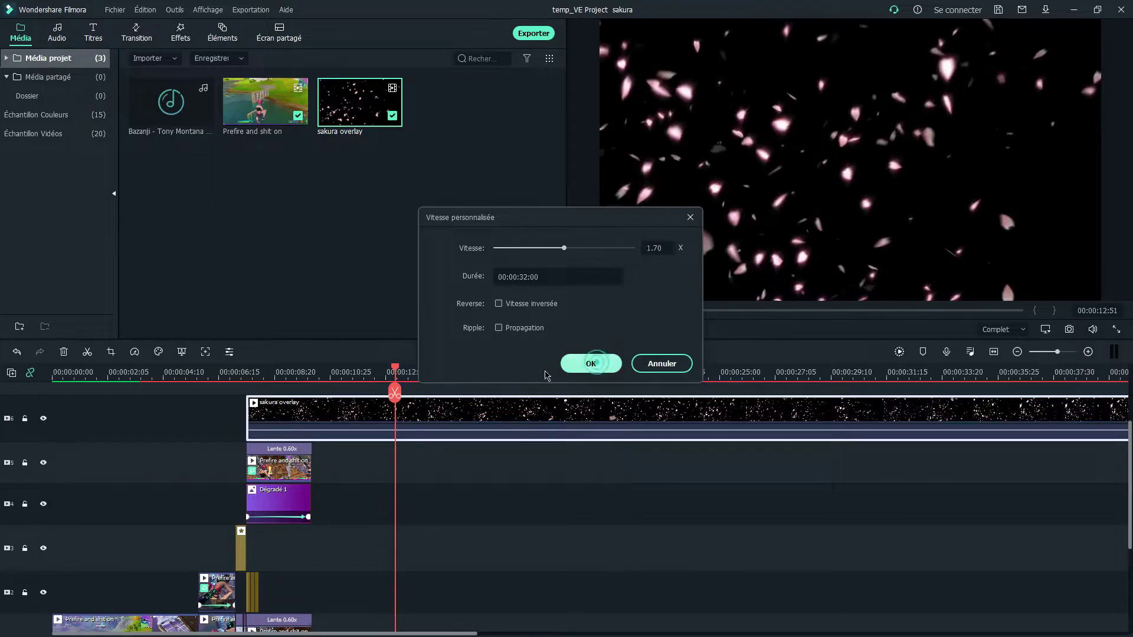
pyautogui.click(591, 363)
# - Split the sakura overlay at 00:00:10:15, delete the rest and trim its end to match the keyed clip below
pyautogui.click(325, 389)
pyautogui.click(326, 389)
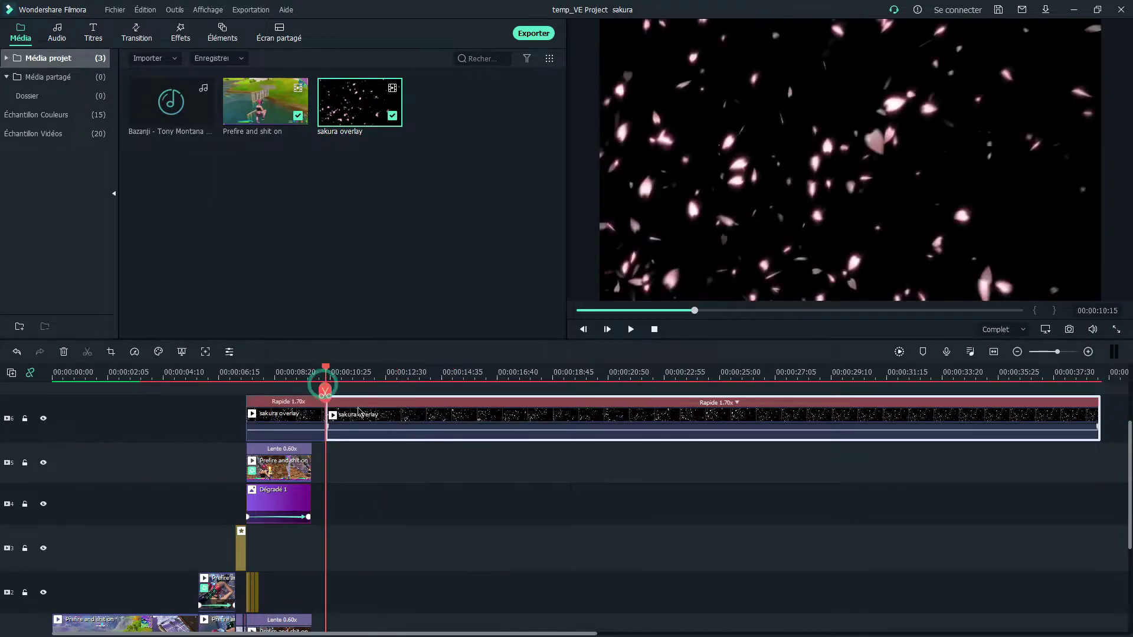
pyautogui.press('Delete')
pyautogui.click(239, 370)
pyautogui.moveTo(300, 366); pyautogui.dragTo(414, 366)
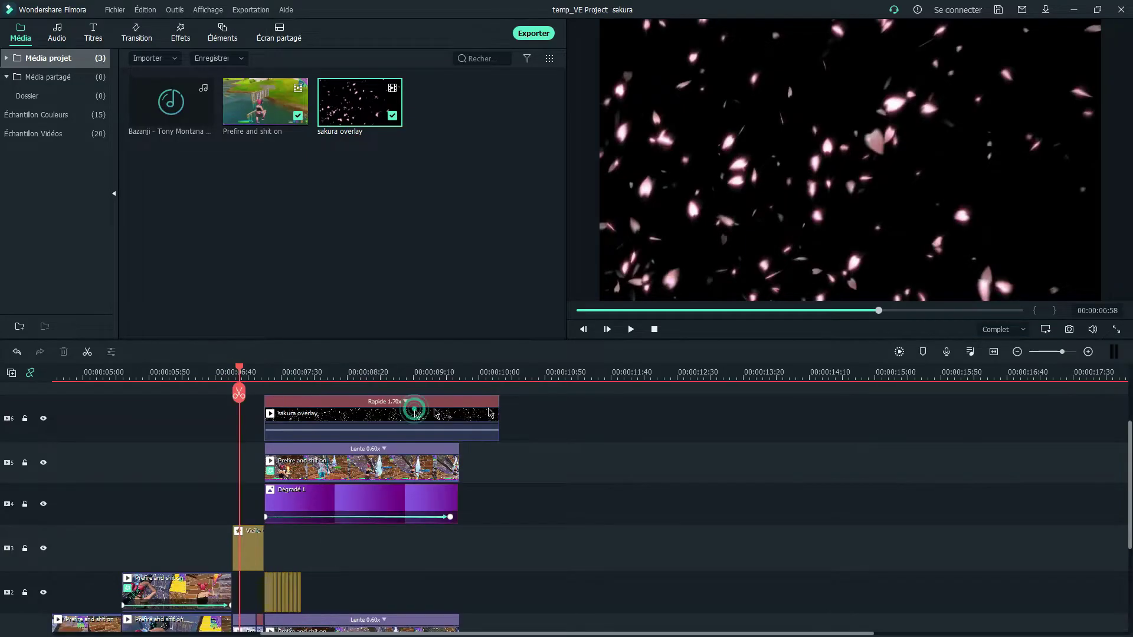
pyautogui.moveTo(499, 411); pyautogui.dragTo(458, 432)
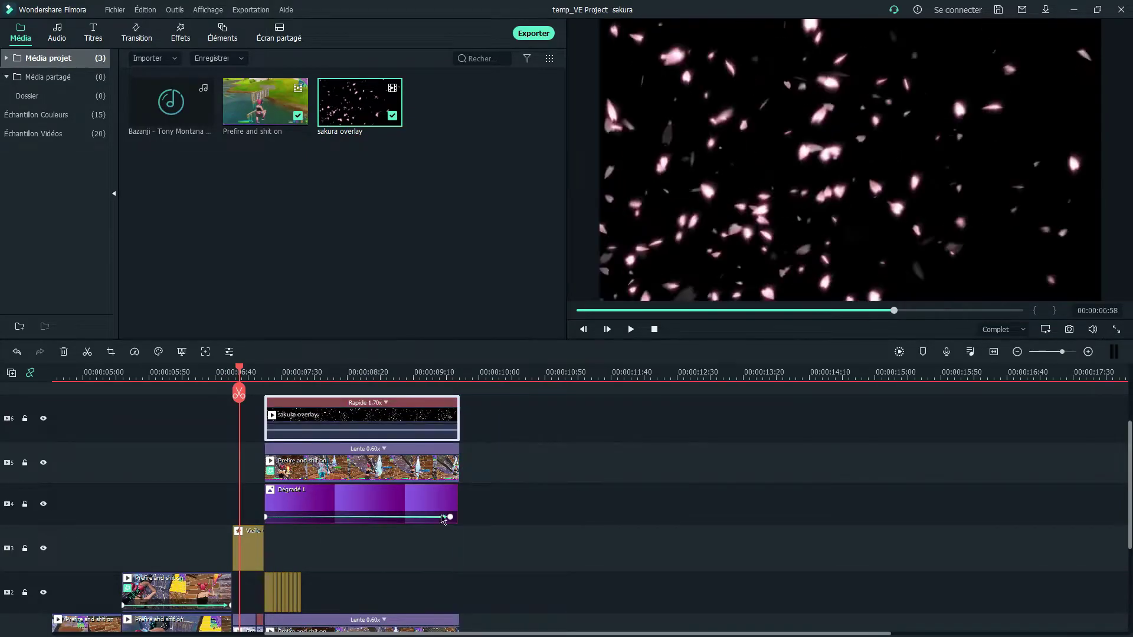
pyautogui.click(370, 444)
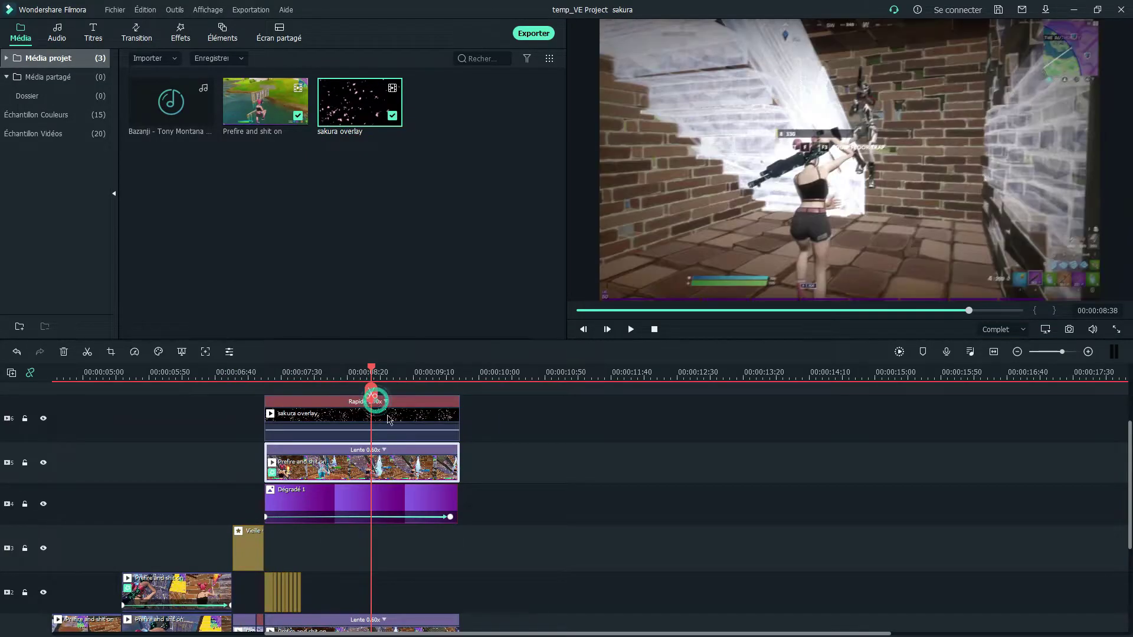
pyautogui.hotkey('ctrl', 'b')
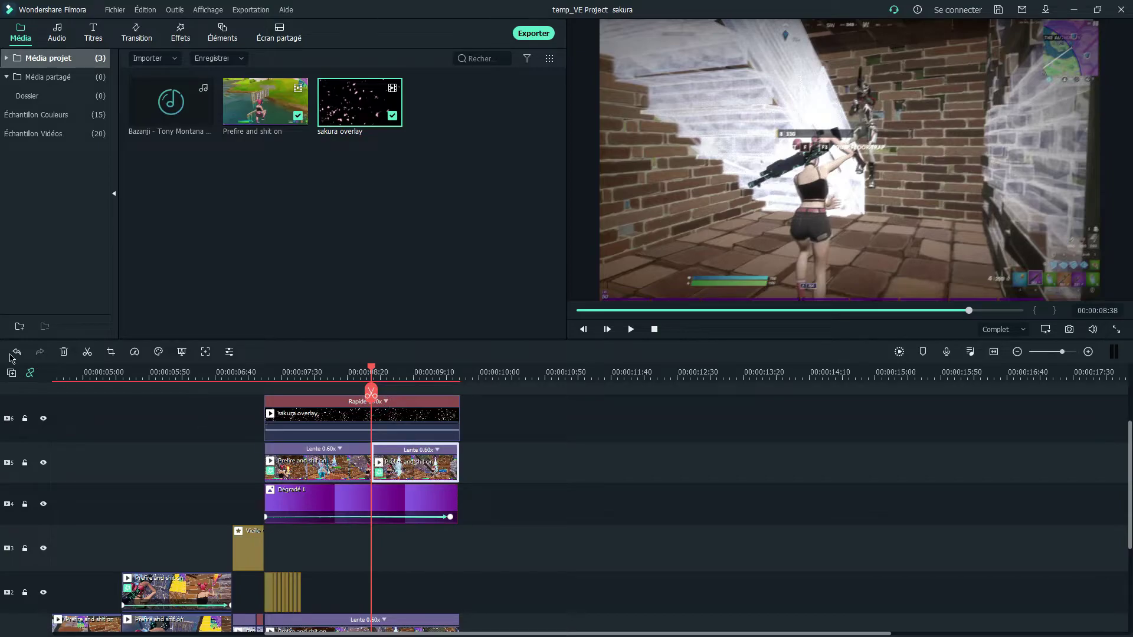
pyautogui.click(17, 352)
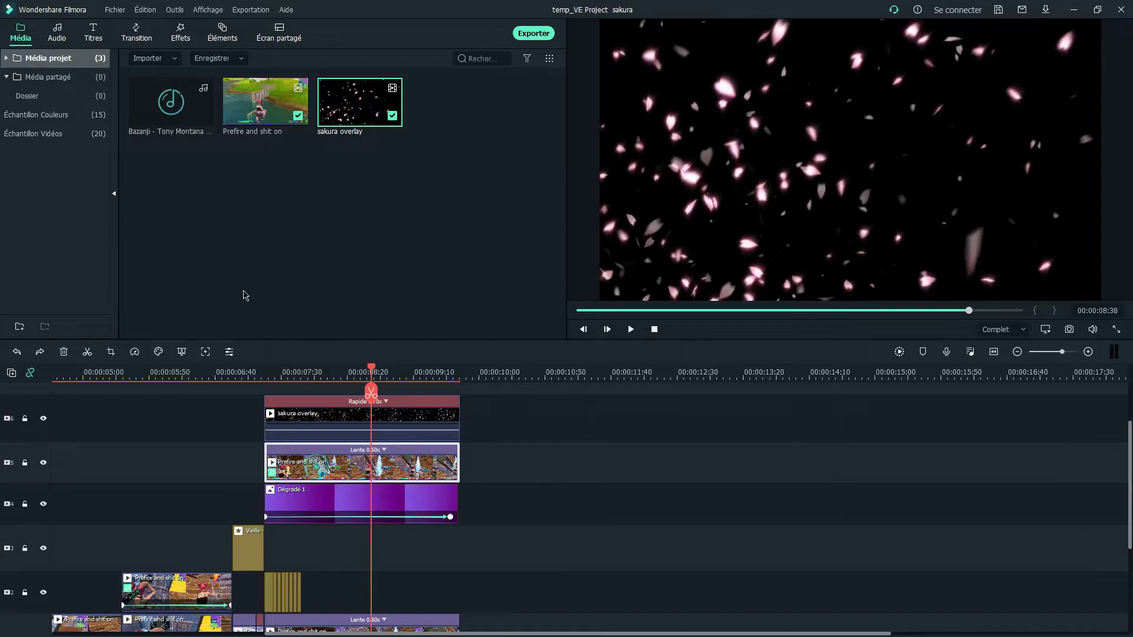
# - Keyframe the keyed grey gameplay clip's opacity from 100% at 00:00:08:38 down to 0% at 00:00:09:38
pyautogui.hotkey('ctrl', 'e')
pyautogui.click(97, 30)
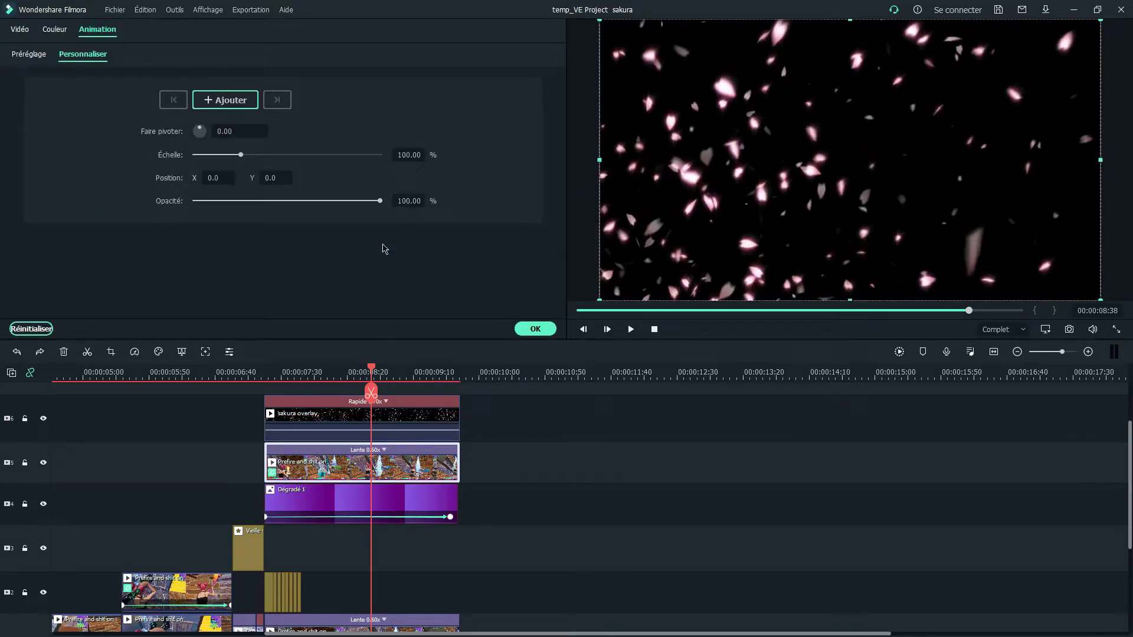
pyautogui.click(224, 100)
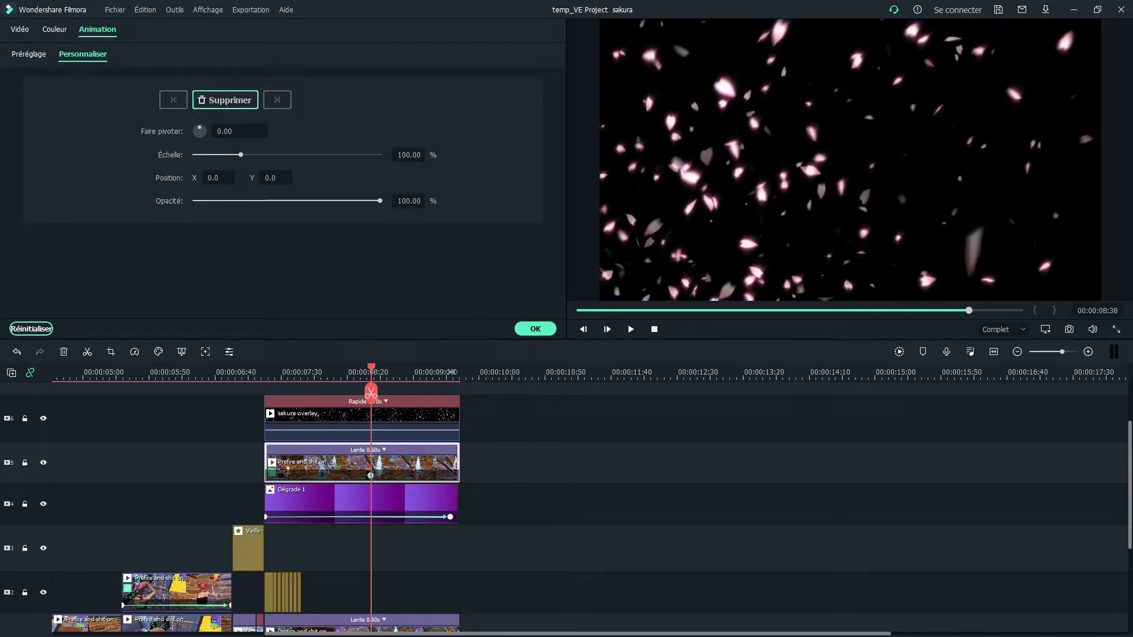
pyautogui.click(452, 372)
pyautogui.moveTo(341, 204); pyautogui.dragTo(194, 201)
# - Set the blend mode of the sakura overlay to Superposition
pyautogui.click(322, 418)
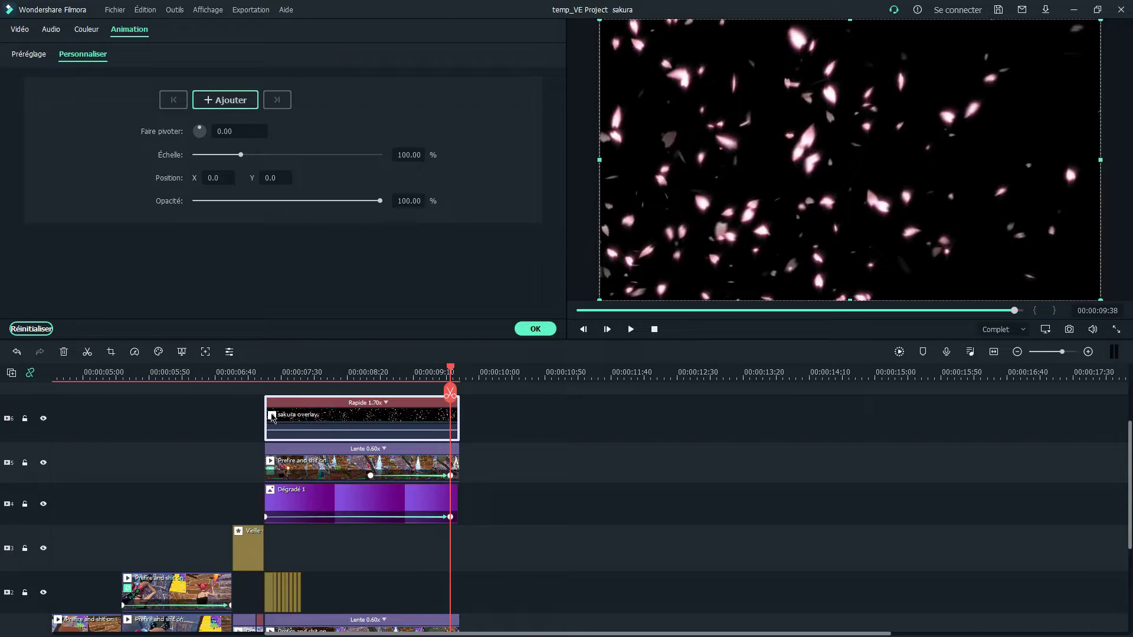
pyautogui.click(20, 31)
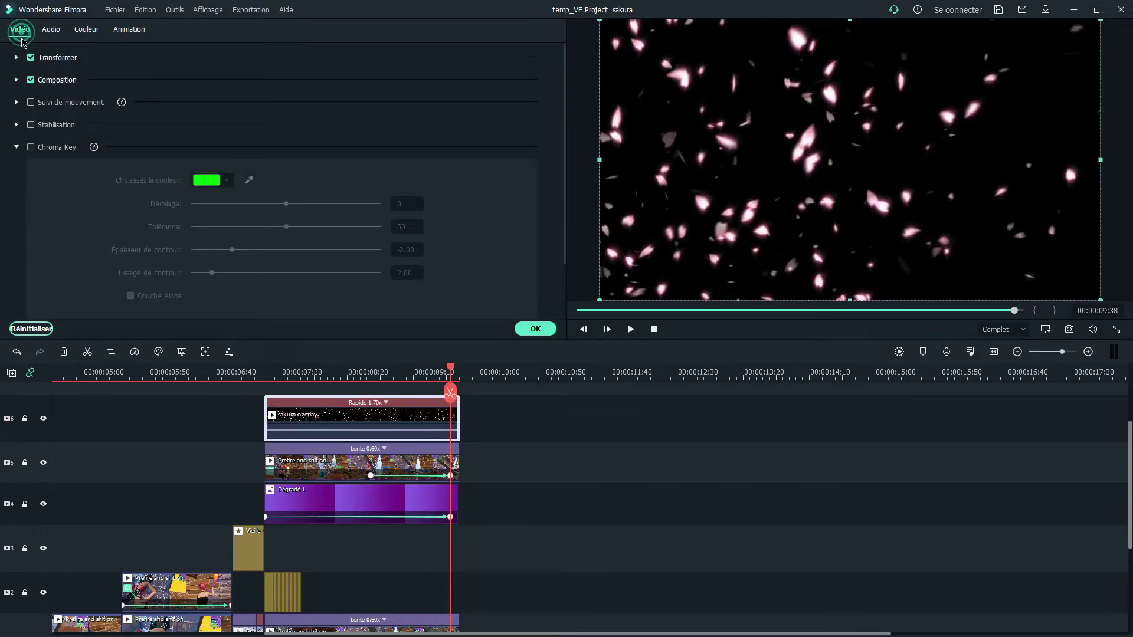
pyautogui.click(17, 80)
pyautogui.click(253, 112)
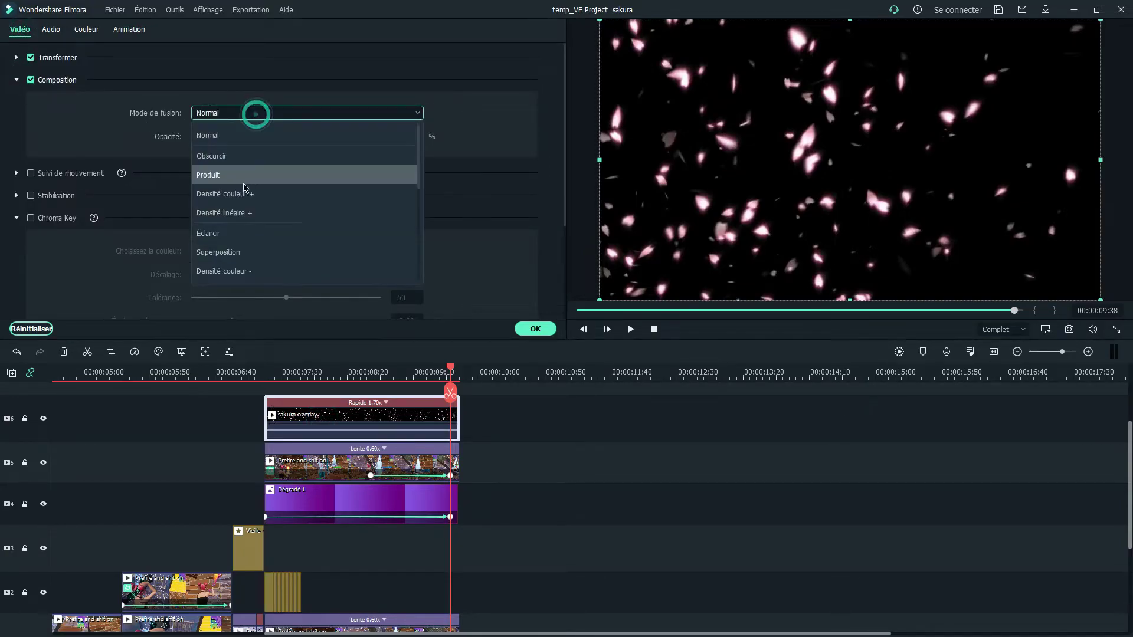
pyautogui.click(234, 250)
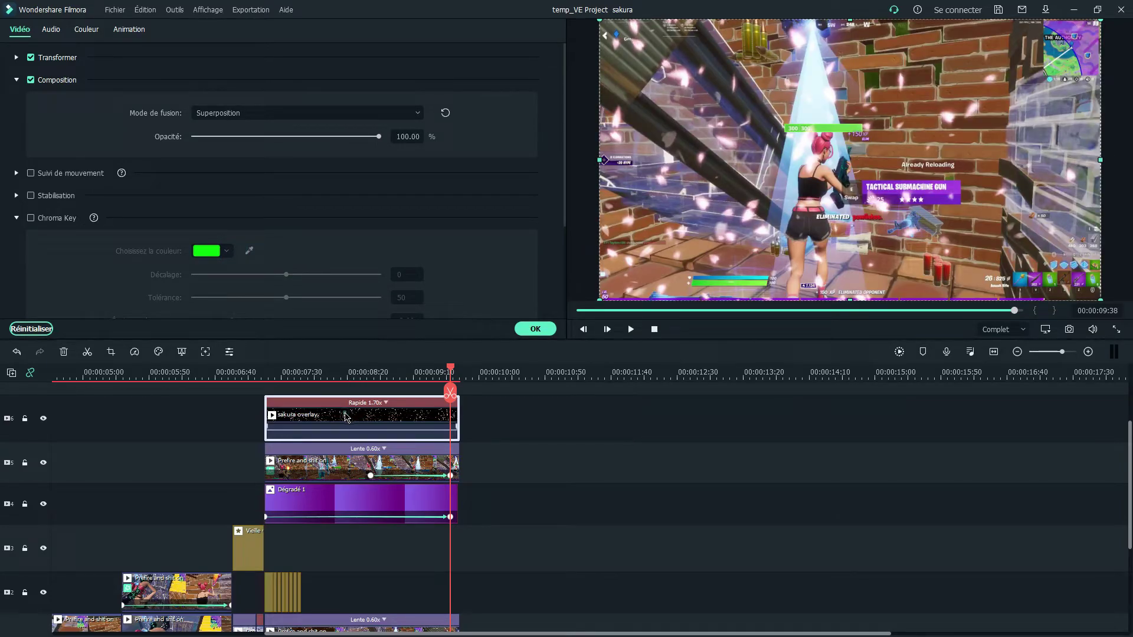
# - Keyframe the sakura overlay's opacity from 100% at 00:00:08:36 down to zero at 00:00:09:36
pyautogui.click(121, 28)
pyautogui.moveTo(362, 373); pyautogui.dragTo(371, 374)
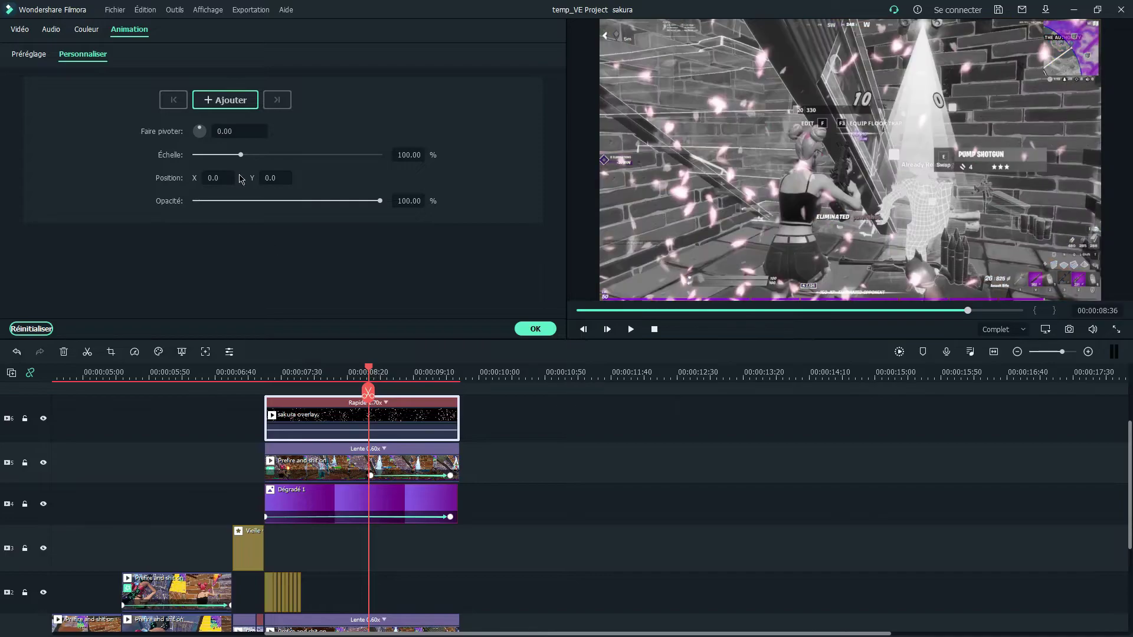
pyautogui.click(238, 102)
pyautogui.hotkey('shift', 'Right')
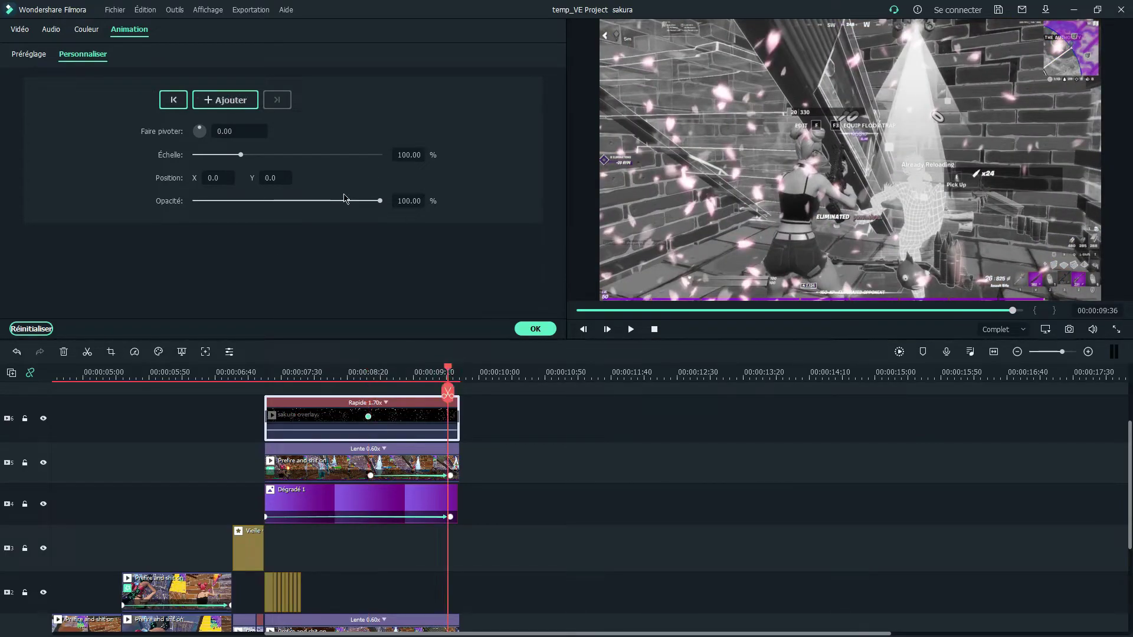
pyautogui.moveTo(331, 202); pyautogui.dragTo(194, 200)
# - Move the final opacity keyframes of the sakura overlay, the keyed clip and the purple gradient to the ends of their clips
pyautogui.click(492, 417)
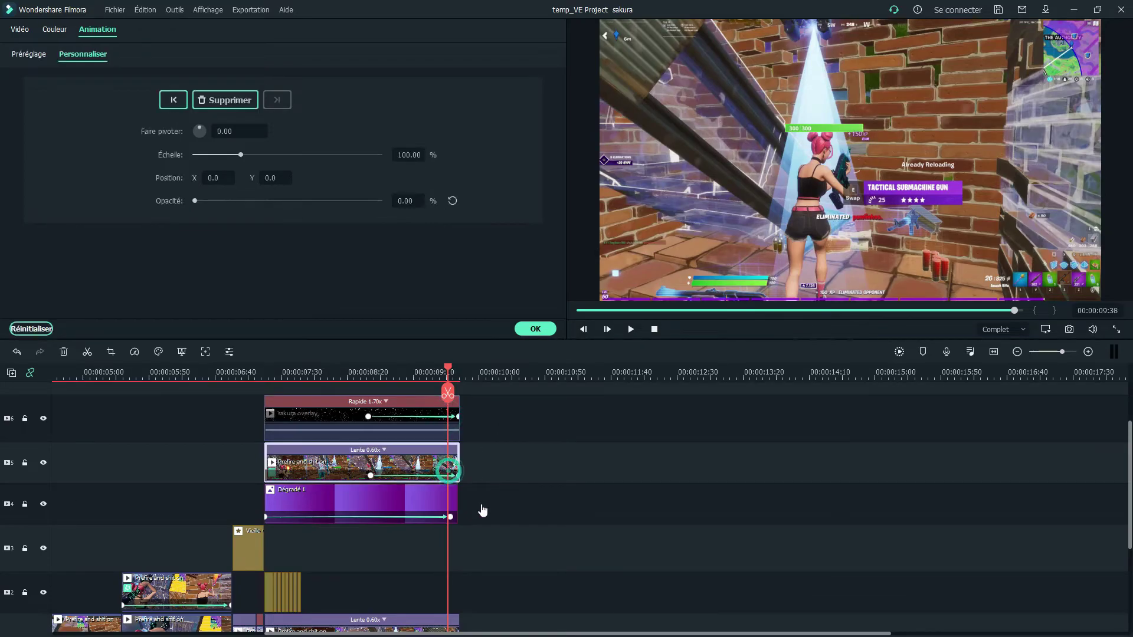
pyautogui.click(451, 517)
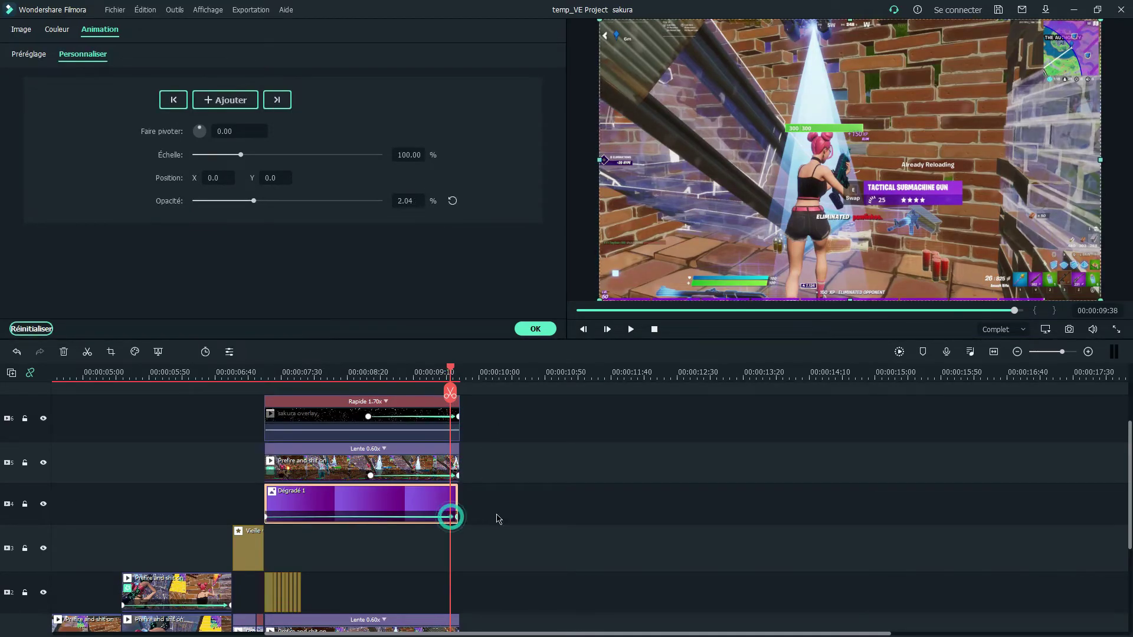
pyautogui.moveTo(450, 517); pyautogui.dragTo(496, 518)
pyautogui.click(16, 352)
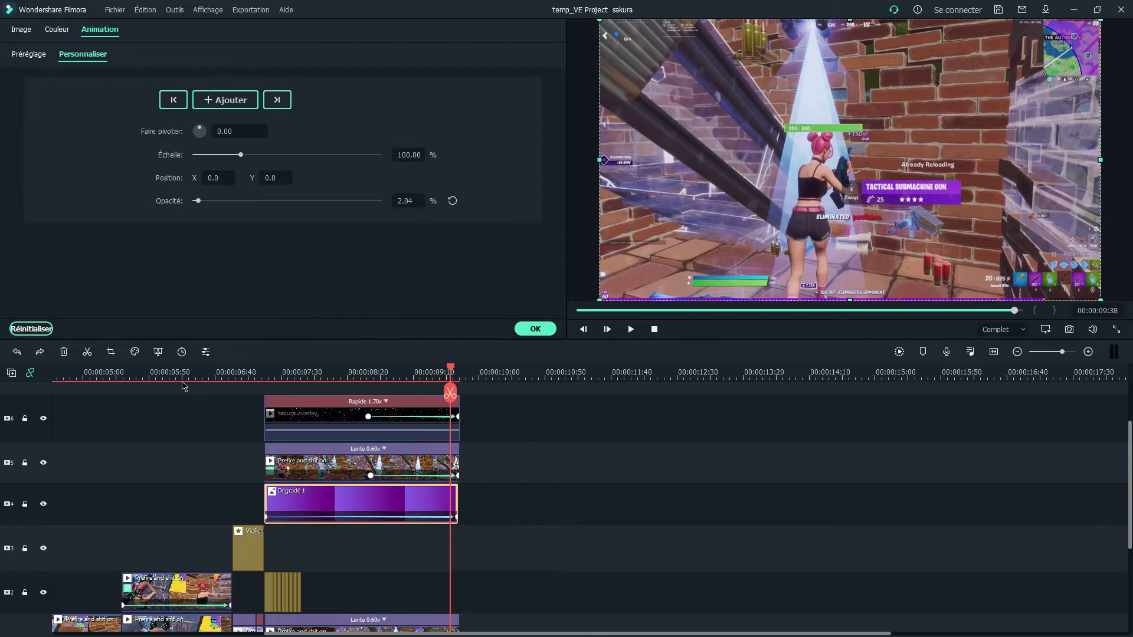
# - Play the montage from 00:00:04:48 to check the effects, the sakura overlay and the closing fade
pyautogui.click(91, 388)
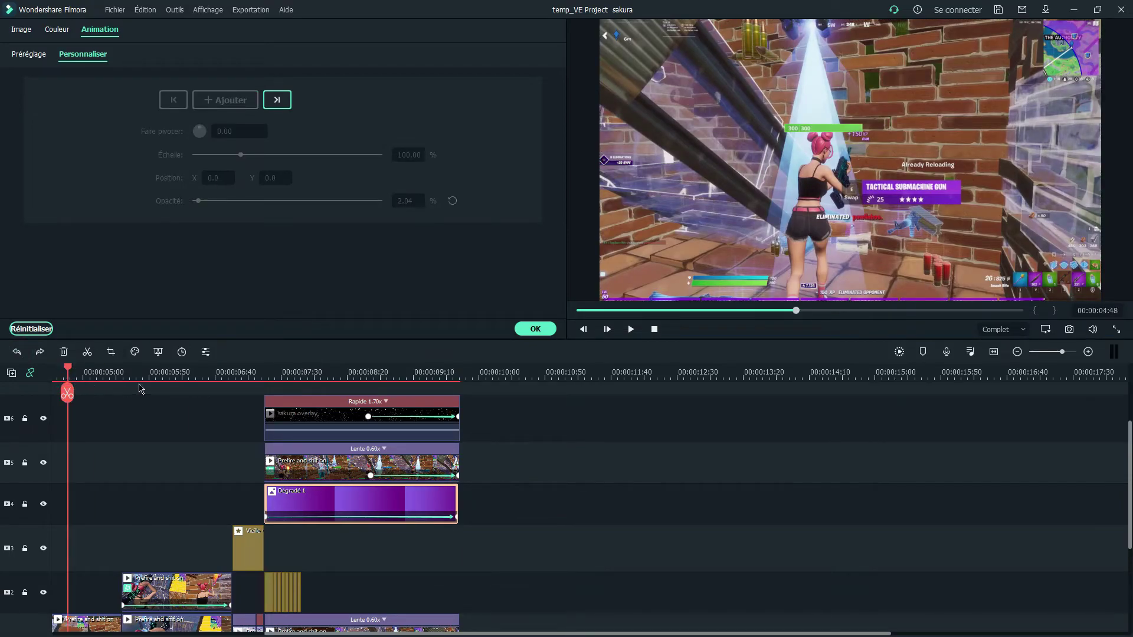
pyautogui.press('space')
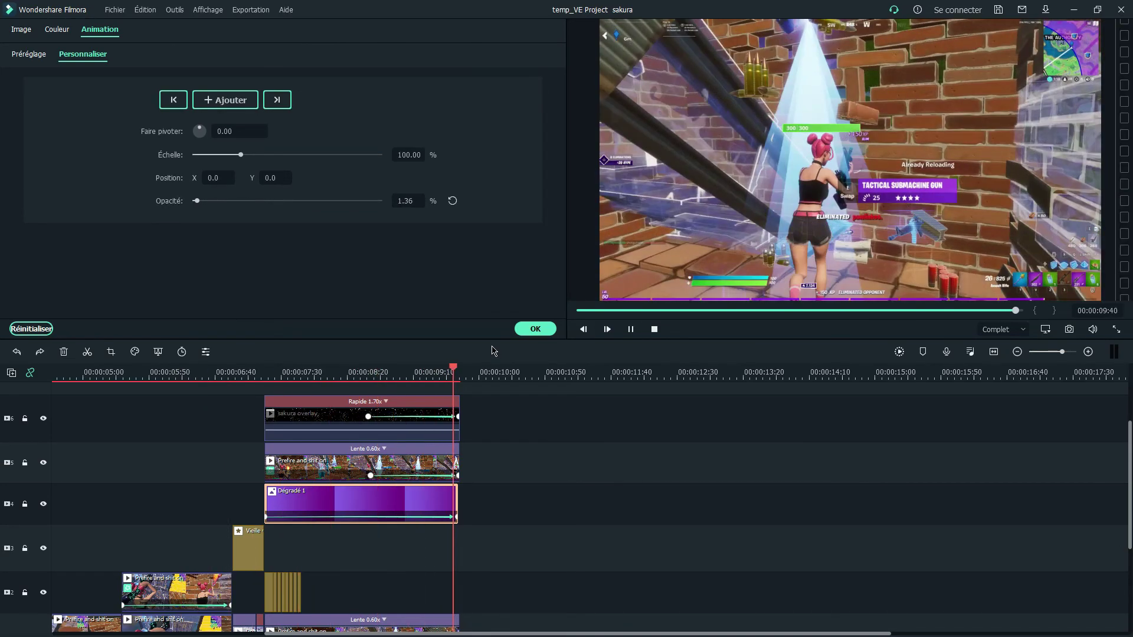
pyautogui.moveTo(533, 369); pyautogui.dragTo(345, 383)
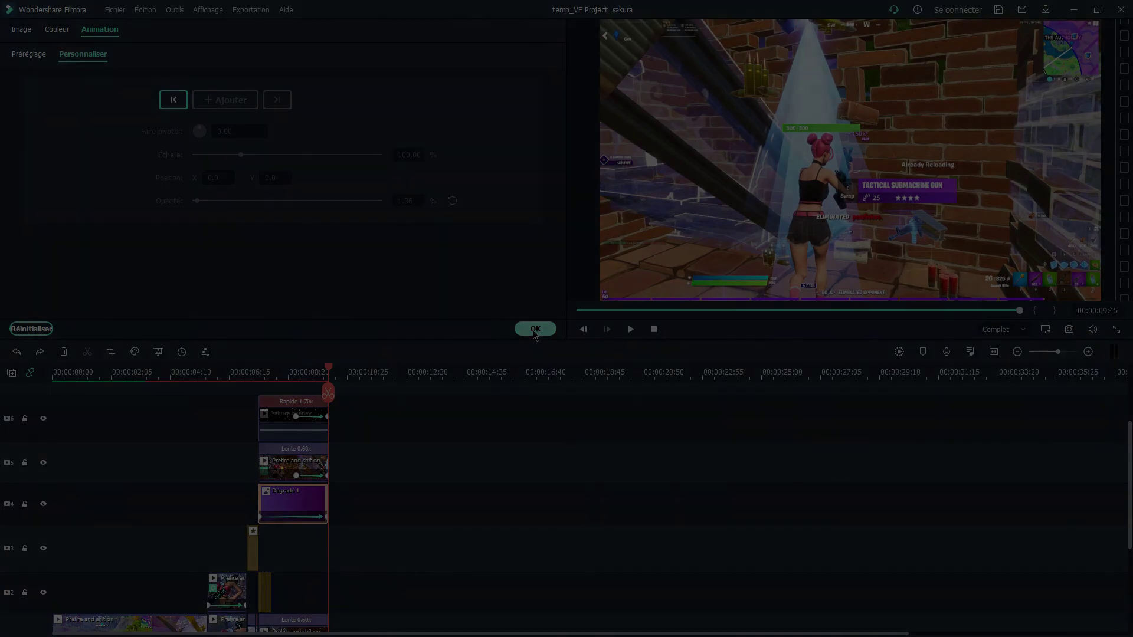